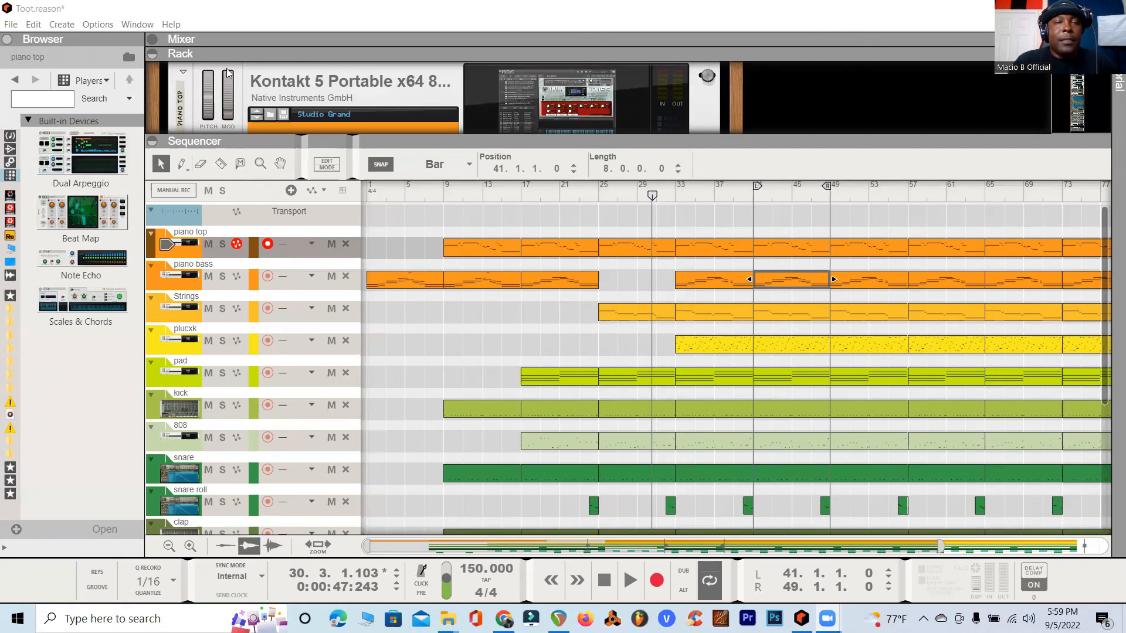
- Inspect the rear cabling of the piano top track's Kontakt device and return the rack to its front view
left_click(364, 81)
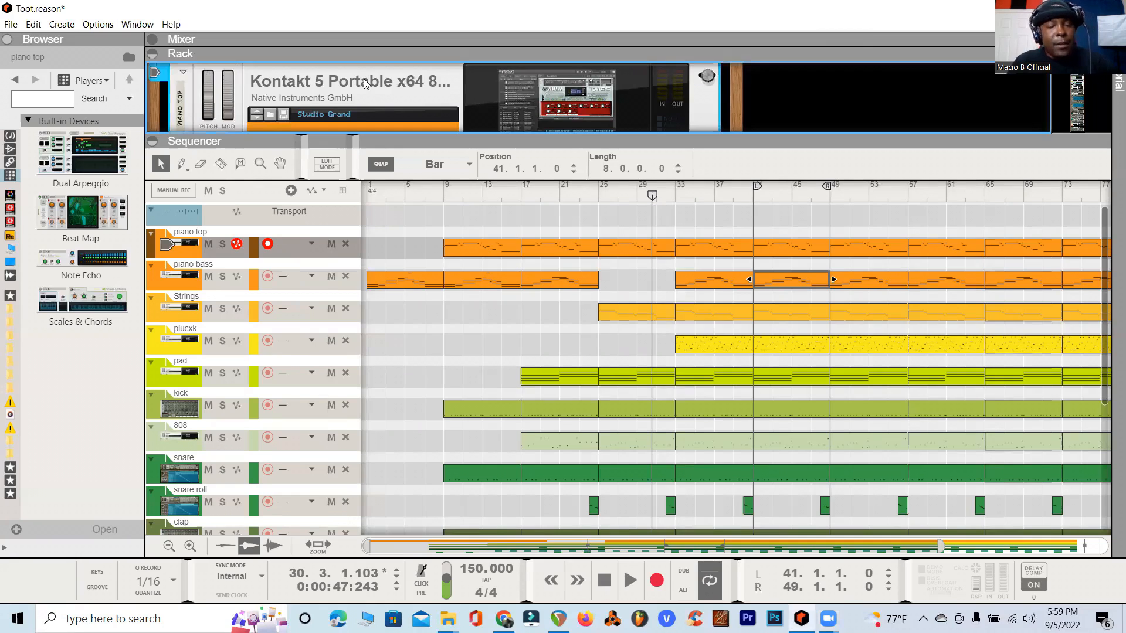
key("Tab")
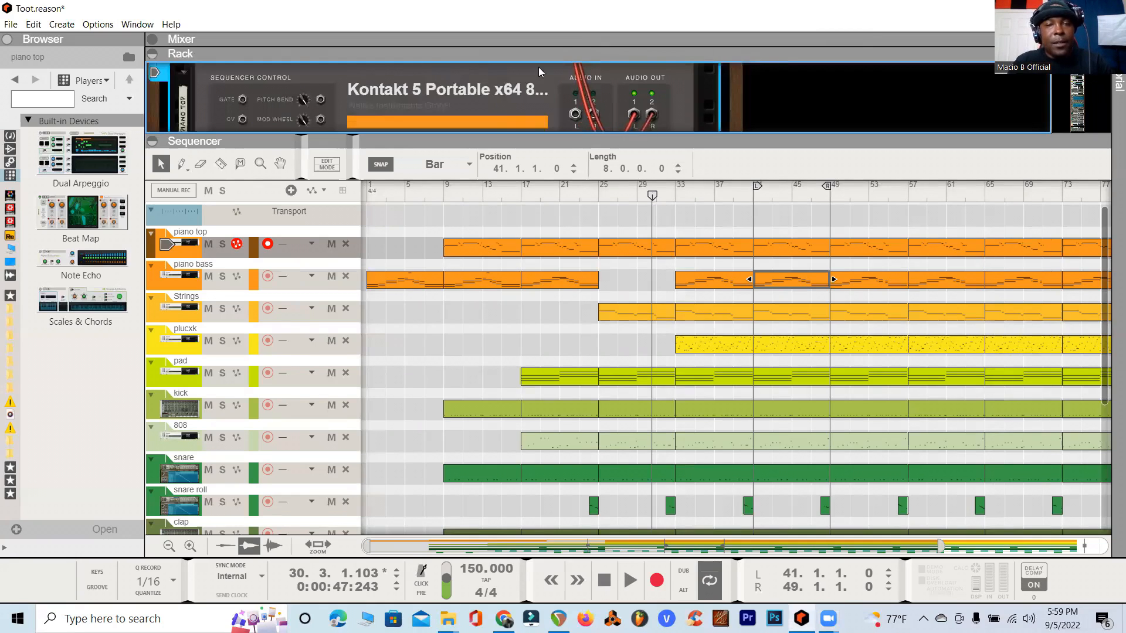
key("Tab")
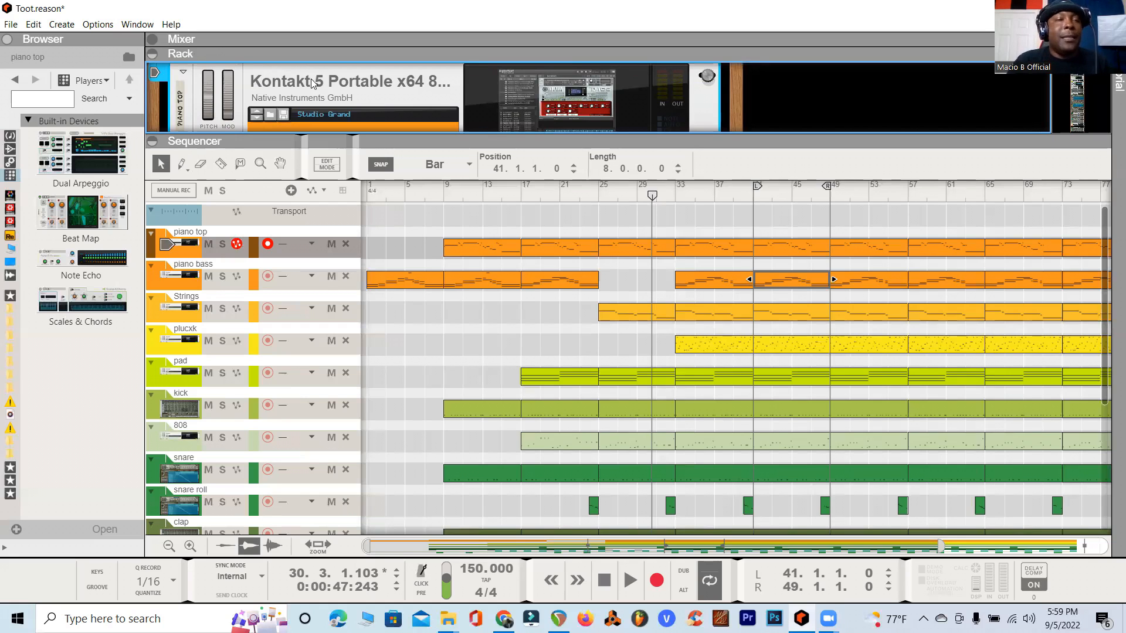
- Expand the mixer, examine its channel strips from the input section to the effect sends, and collapse it again
left_click(152, 39)
scroll(733, 153, "down", 2)
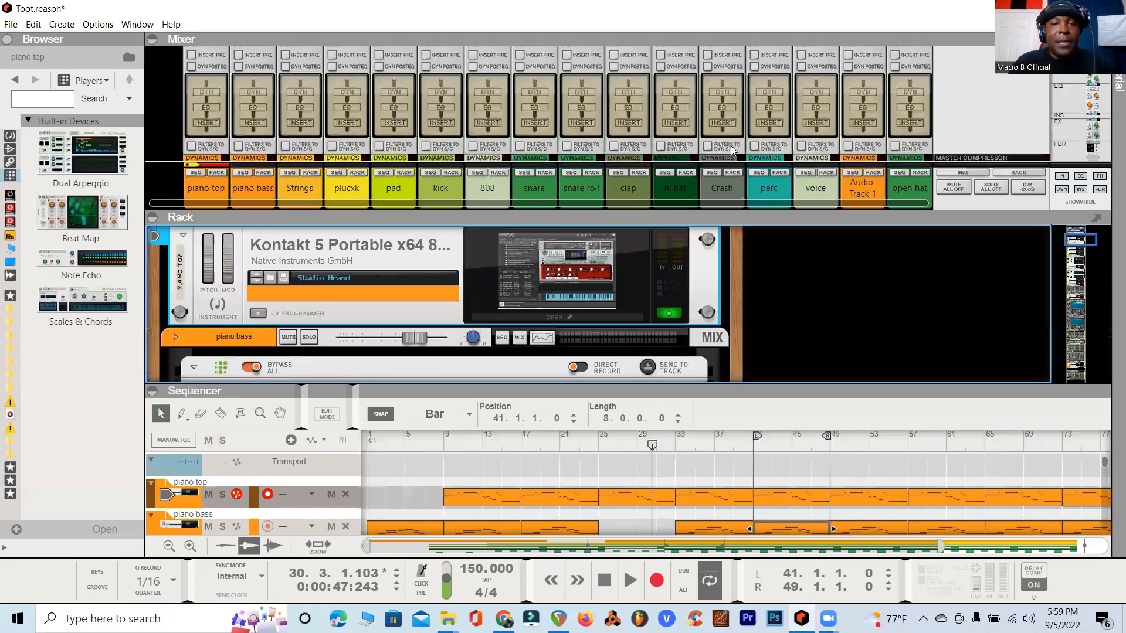
scroll(733, 151, "down", 2)
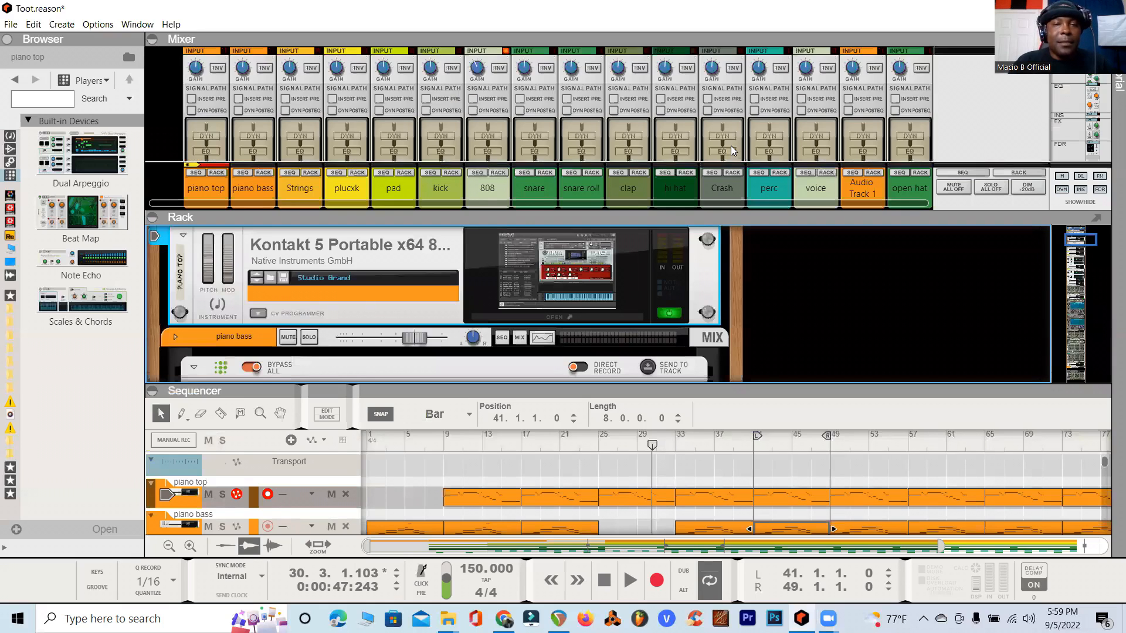
scroll(733, 150, "down", 3)
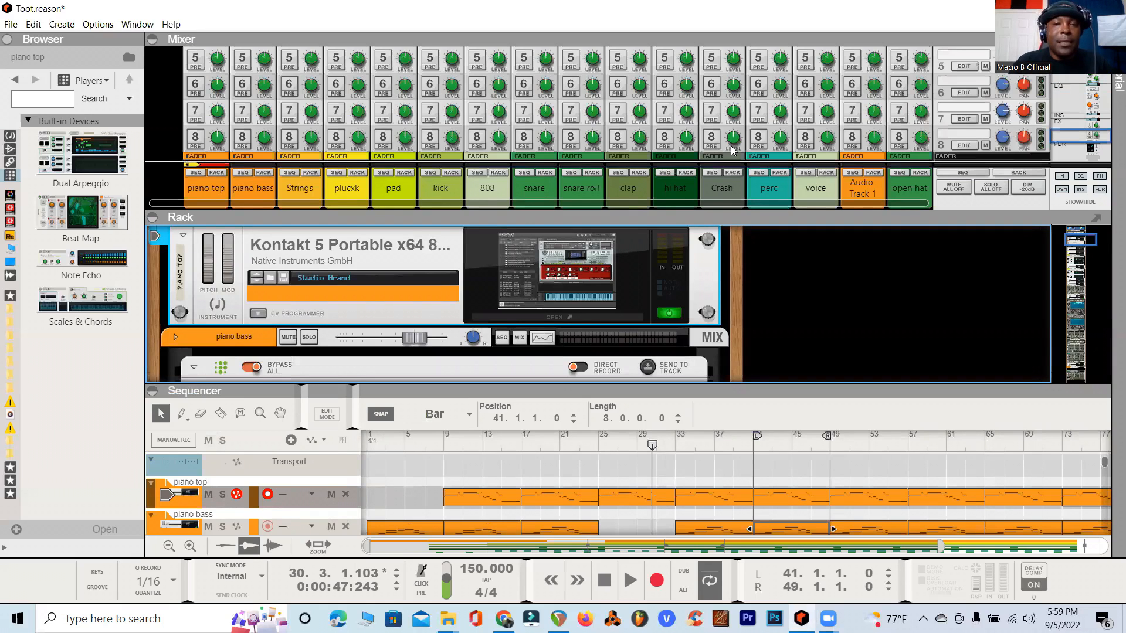
scroll(733, 151, "up", 3)
scroll(739, 132, "up", 3)
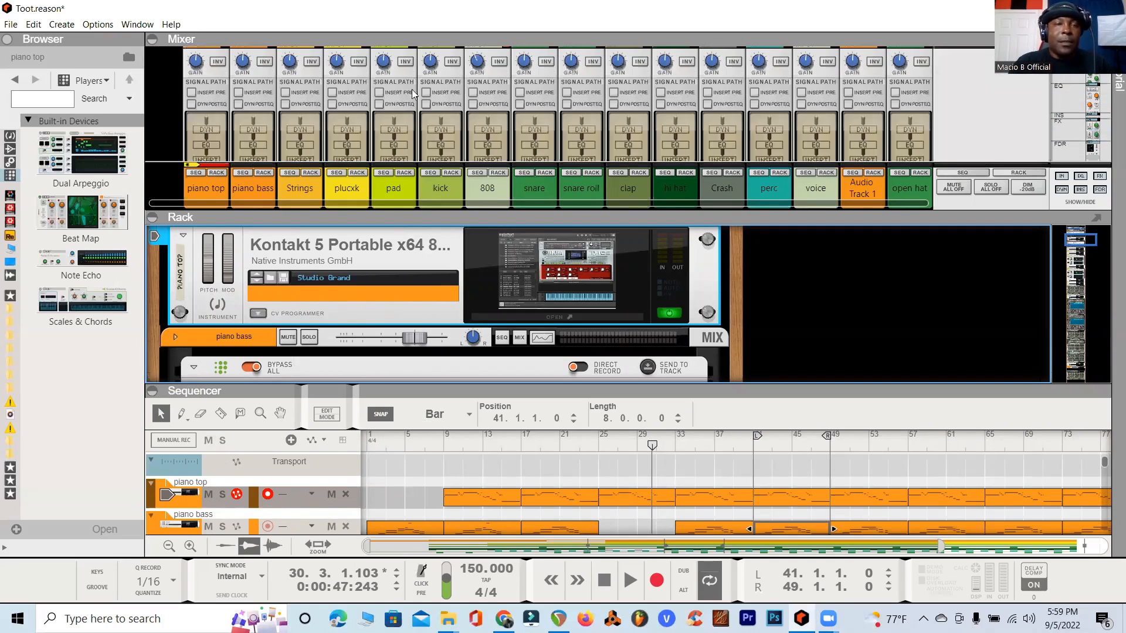
scroll(666, 94, "down", 3)
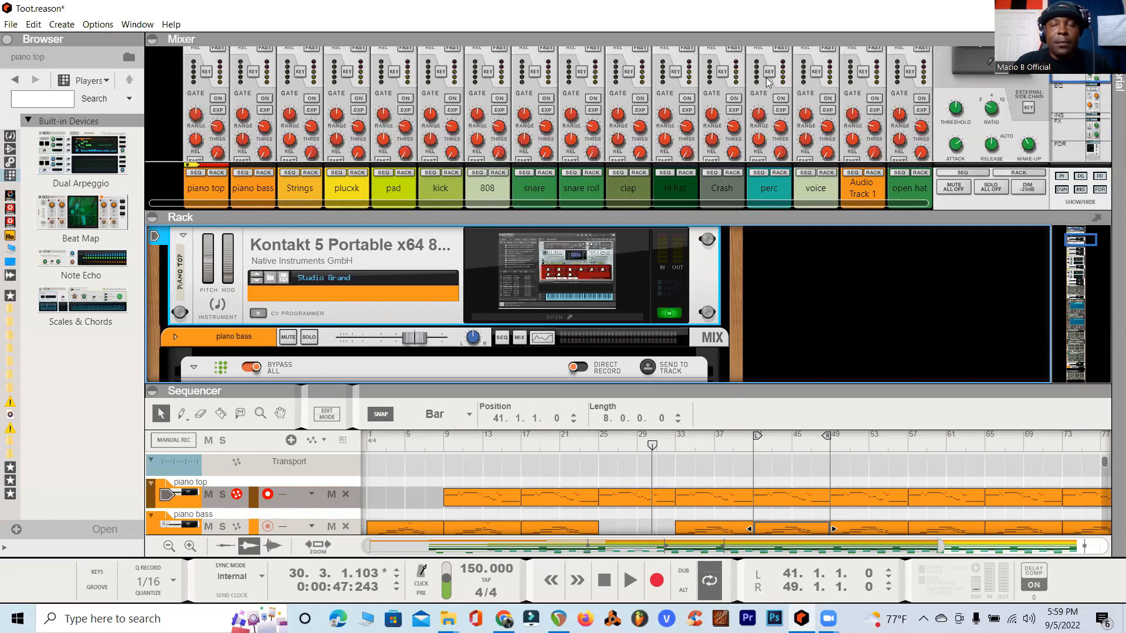
scroll(215, 87, "up", 3)
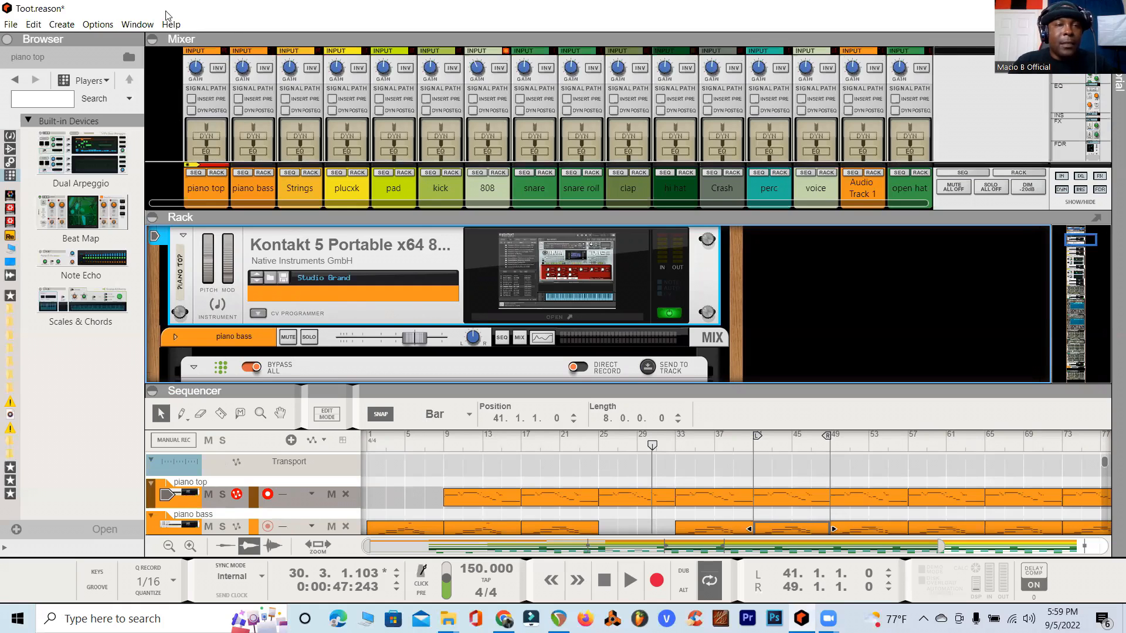
left_click(153, 40)
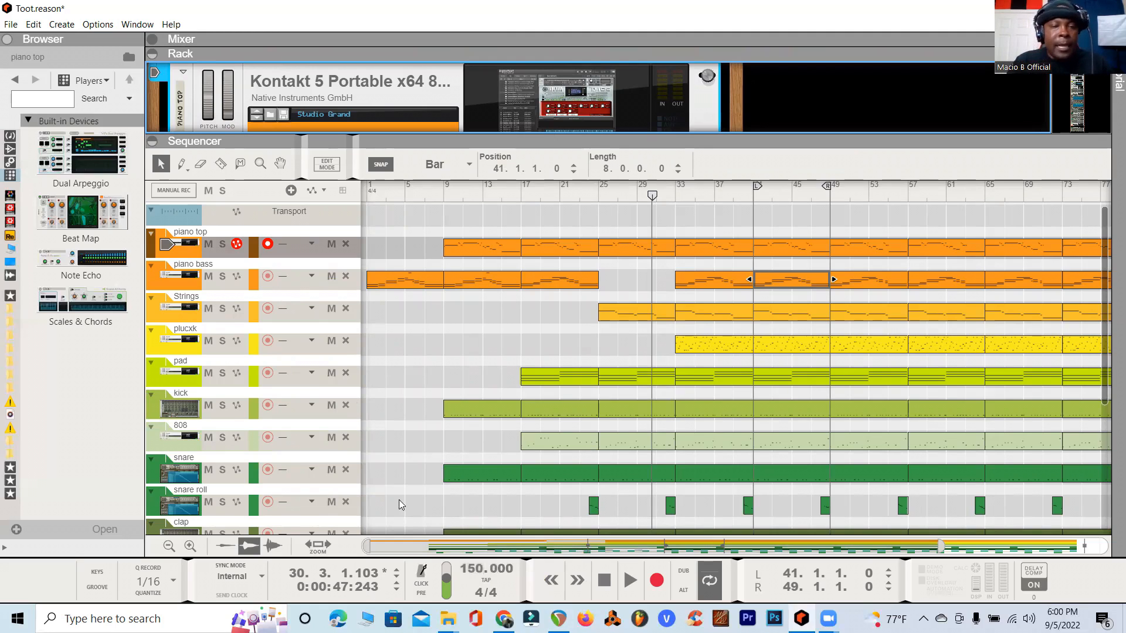
- Open the piano bass clip at bar 41 for note editing and play the track soloed from bar 41
double_click(771, 282)
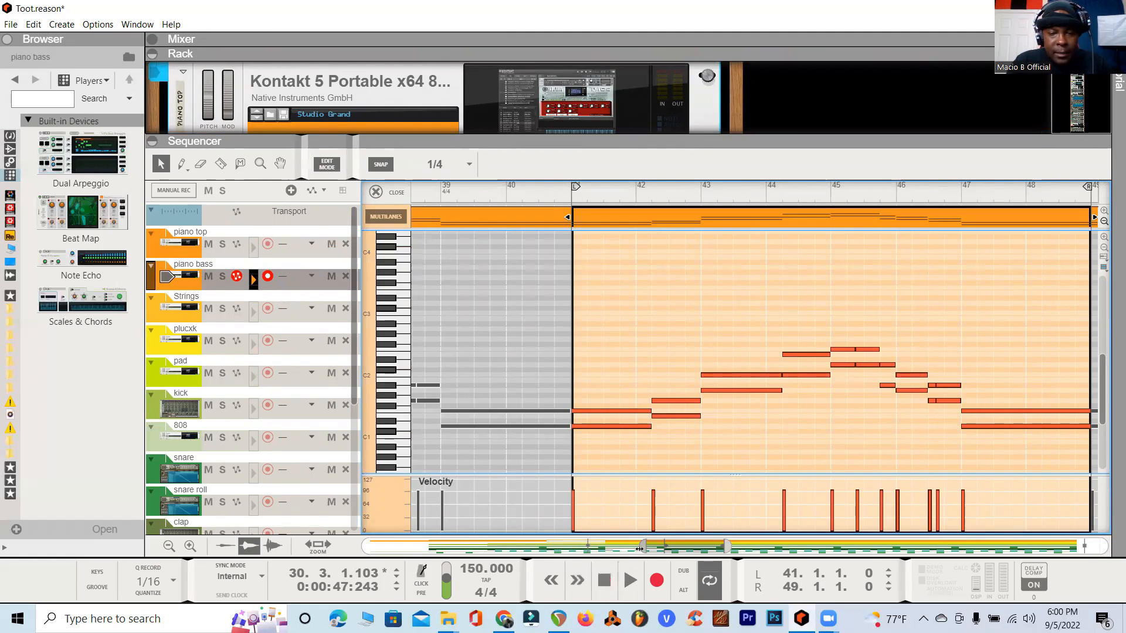
left_click_drag(645, 548, 653, 550)
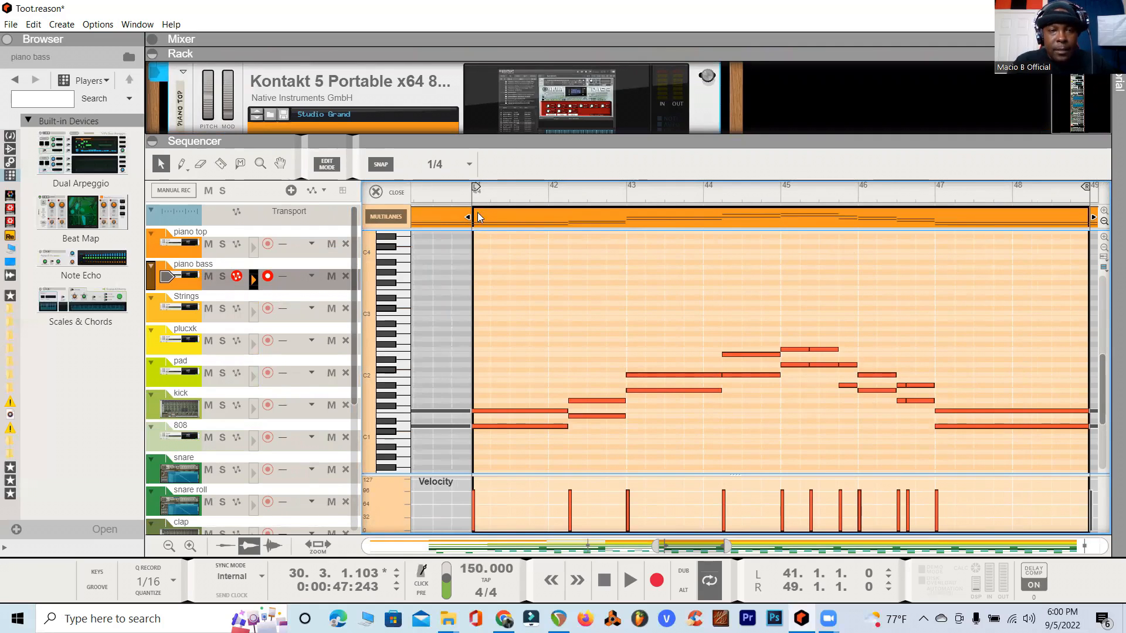
left_click(472, 193)
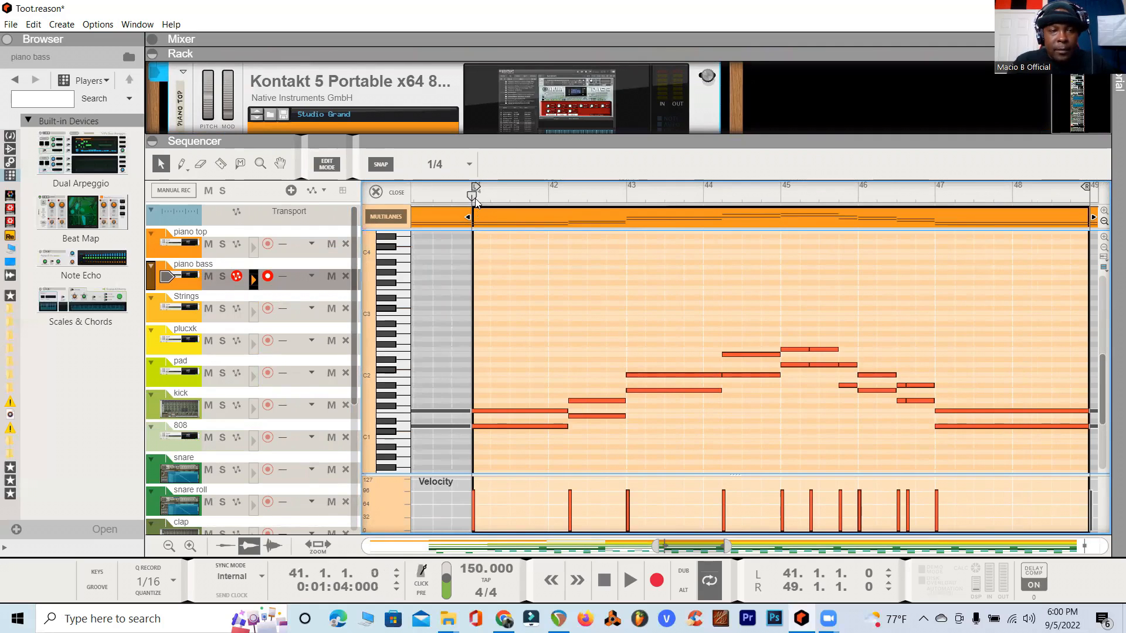
left_click(222, 276)
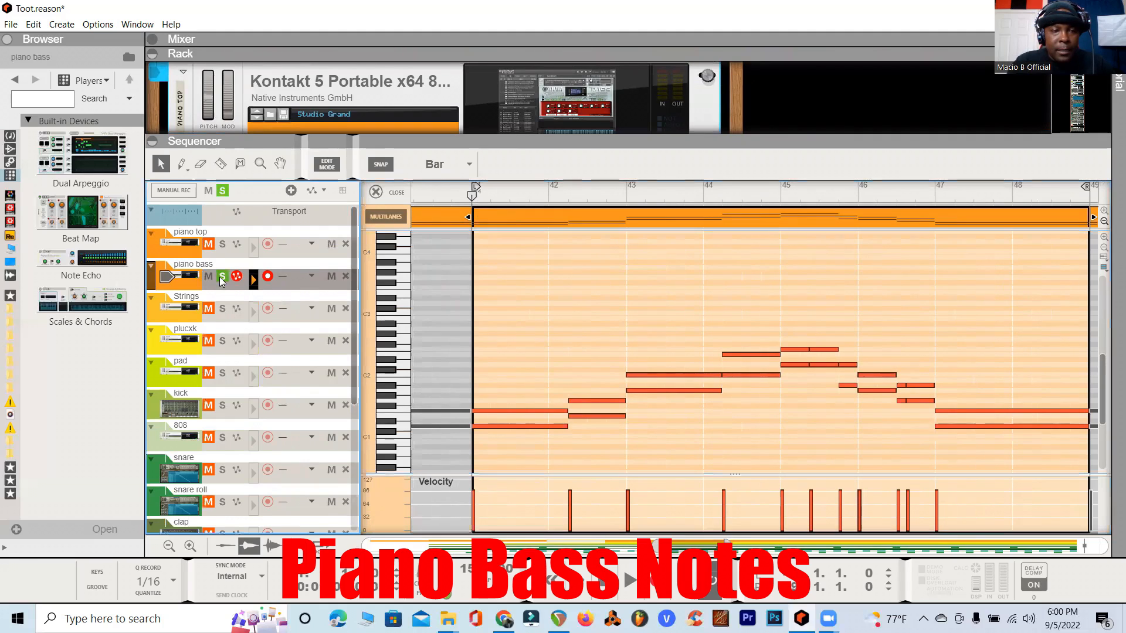
left_click(631, 580)
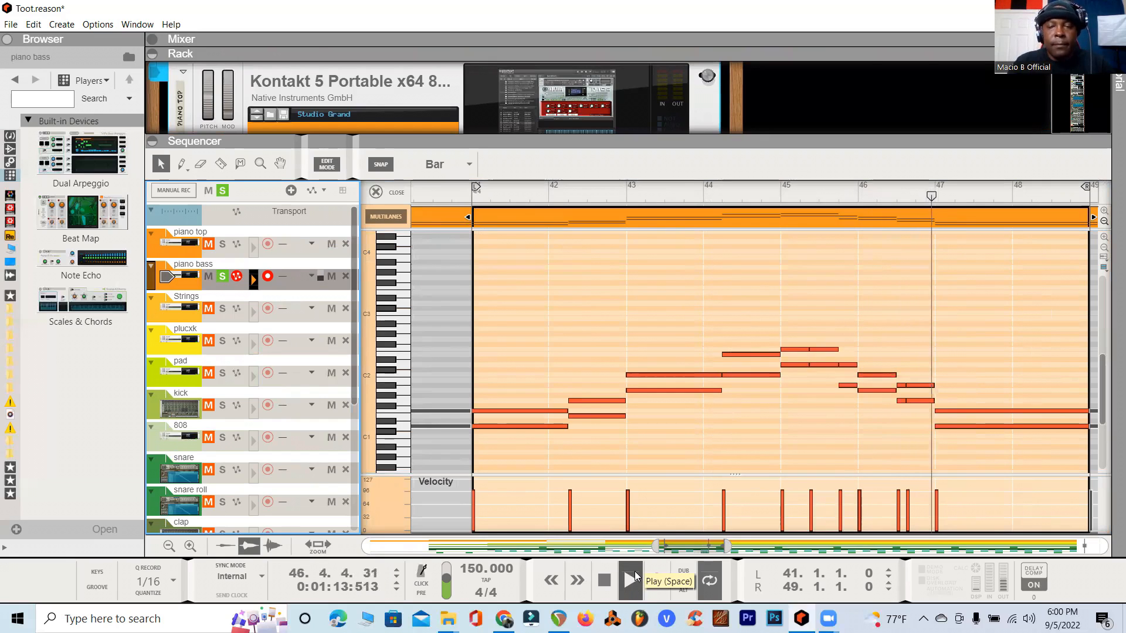
left_click(604, 582)
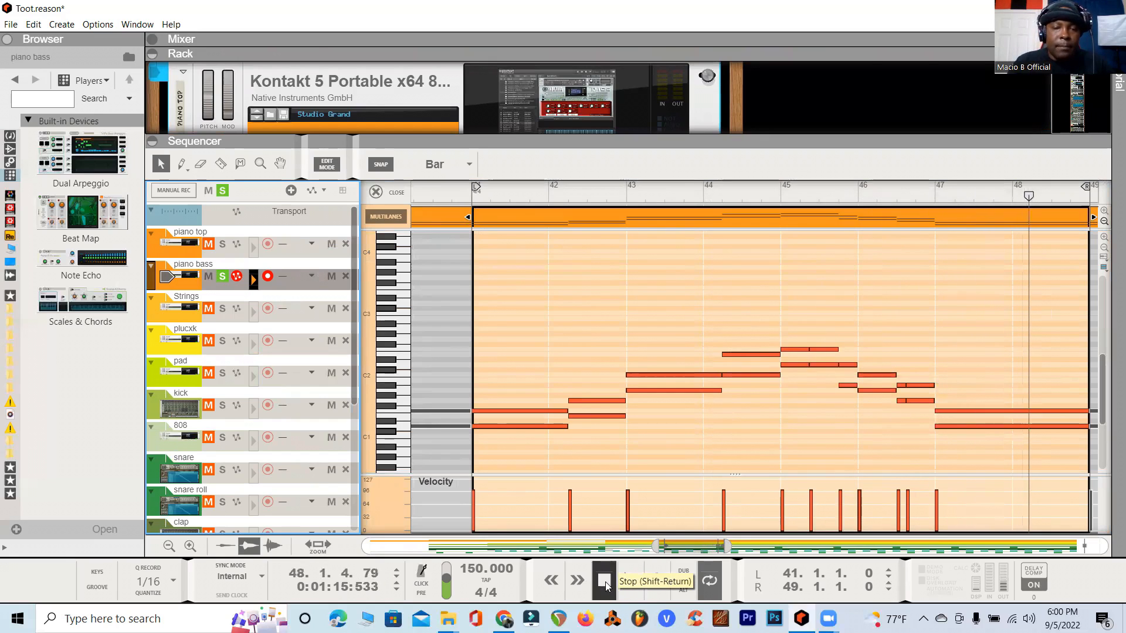
- Show the piano top notes, solo that track along with the piano bass, and play both from bar 41
left_click(197, 250)
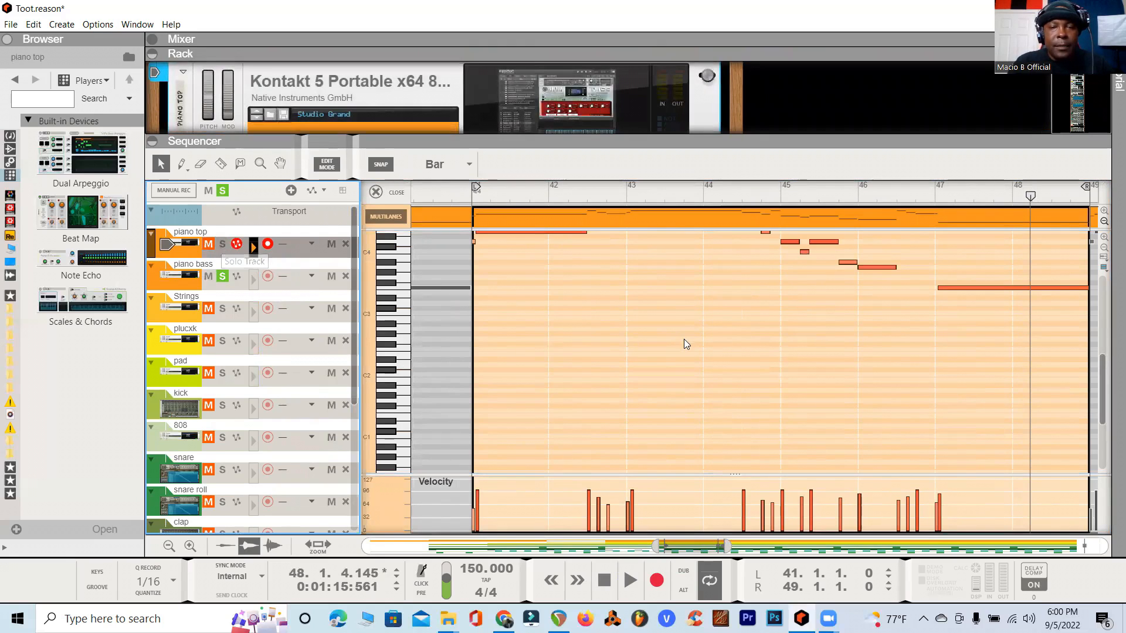
scroll(687, 338, "up", 3)
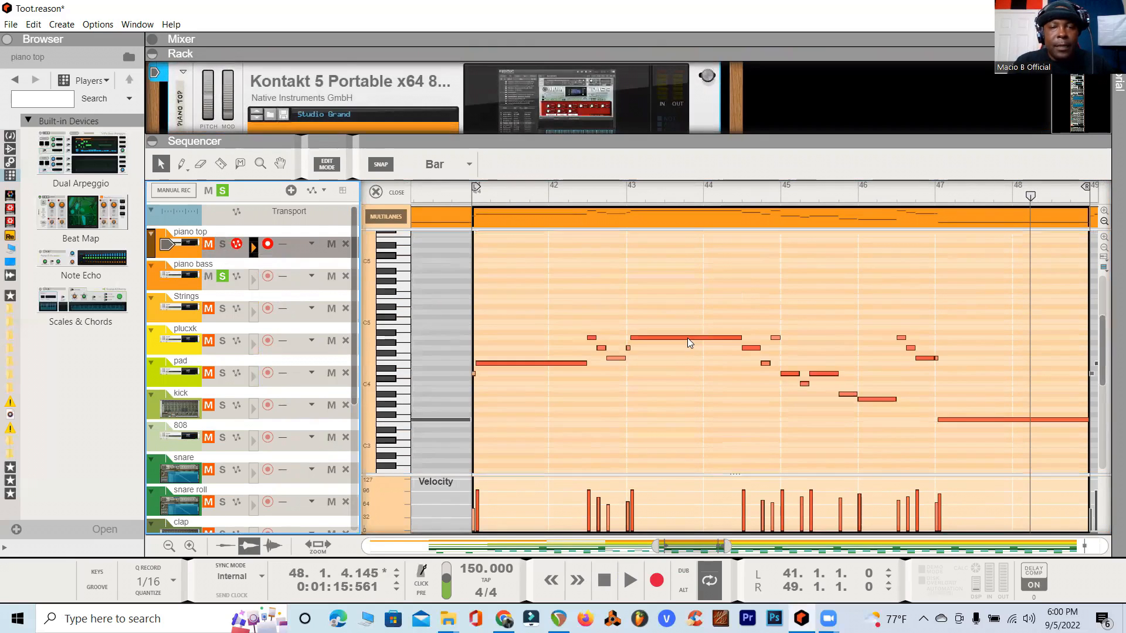
left_click(222, 244)
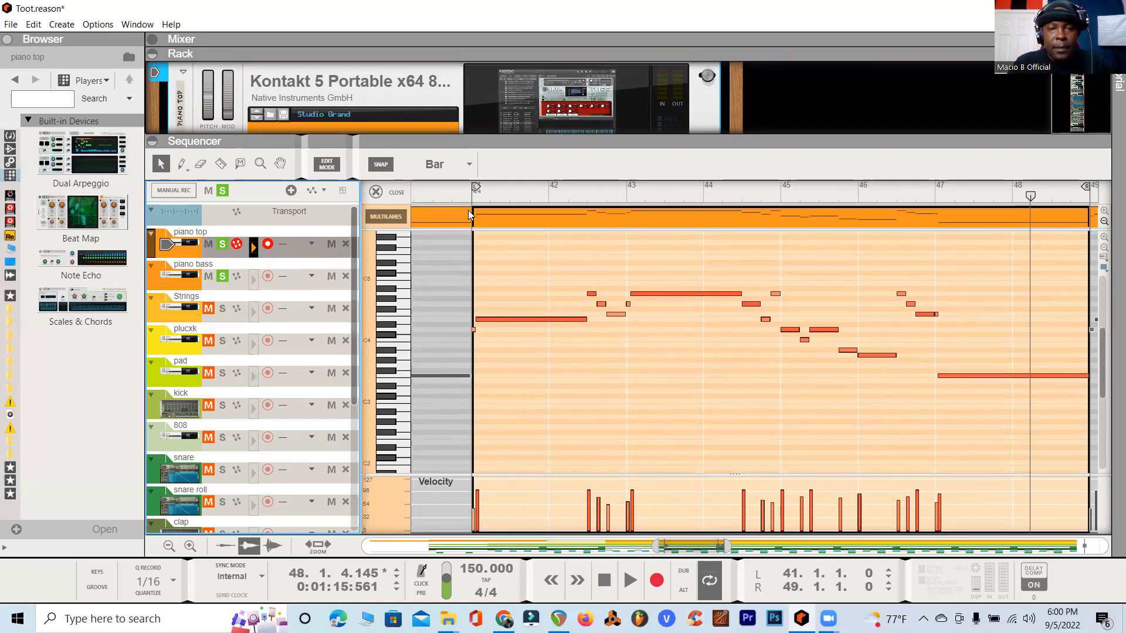
left_click(470, 200)
left_click(625, 584)
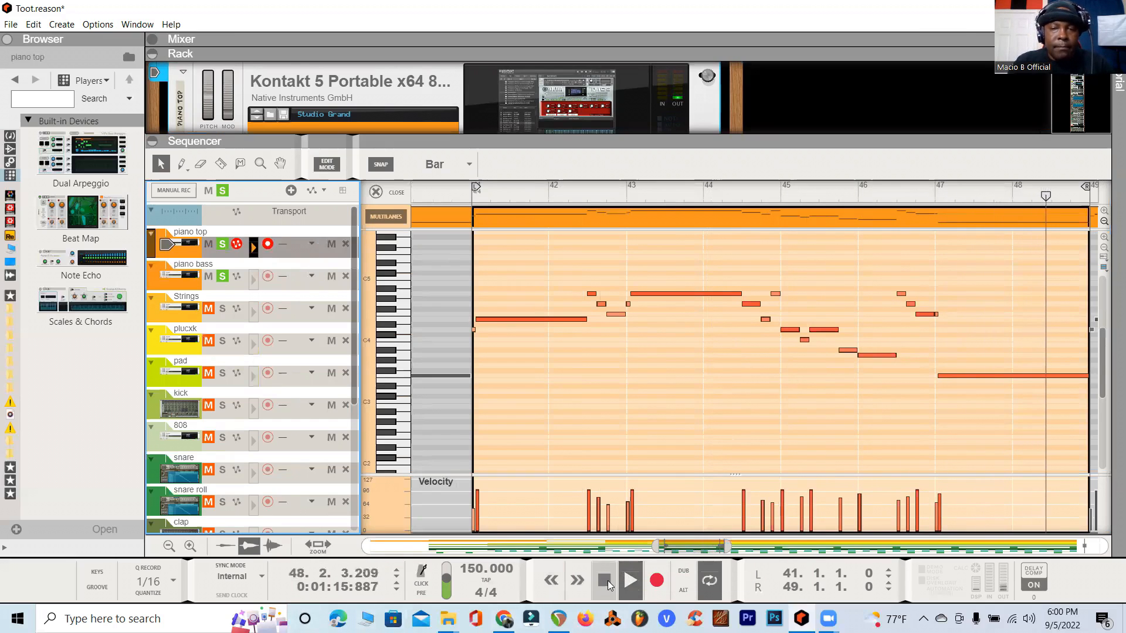
left_click(608, 585)
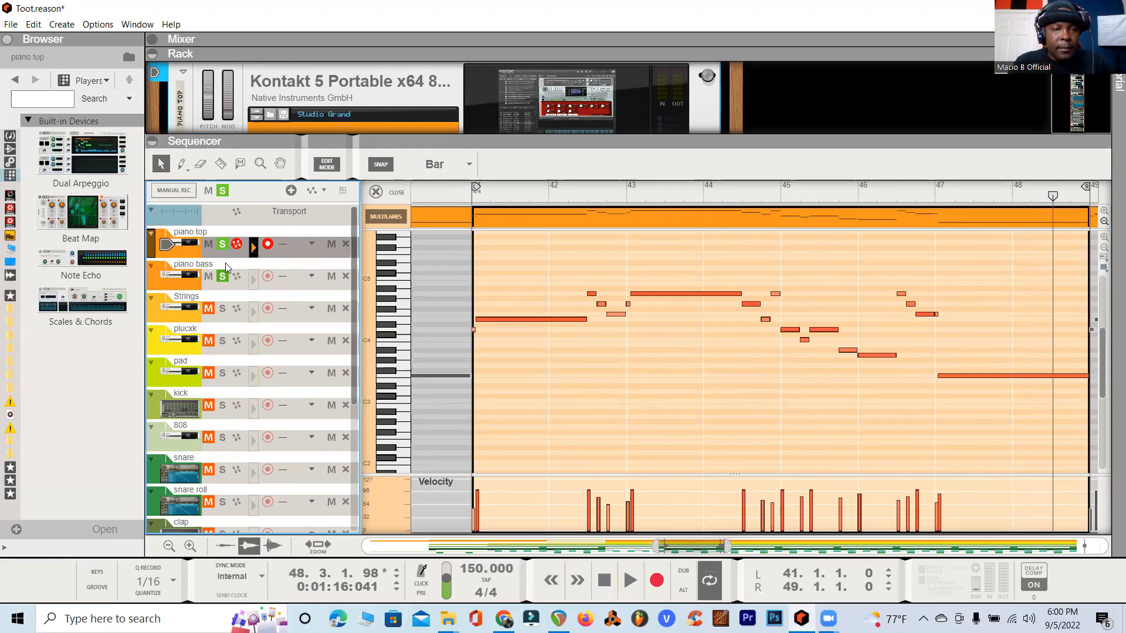
- Switch the solo from the two piano tracks to the pad track, show its notes, and play it from bar 41
left_click(222, 277)
left_click(224, 248)
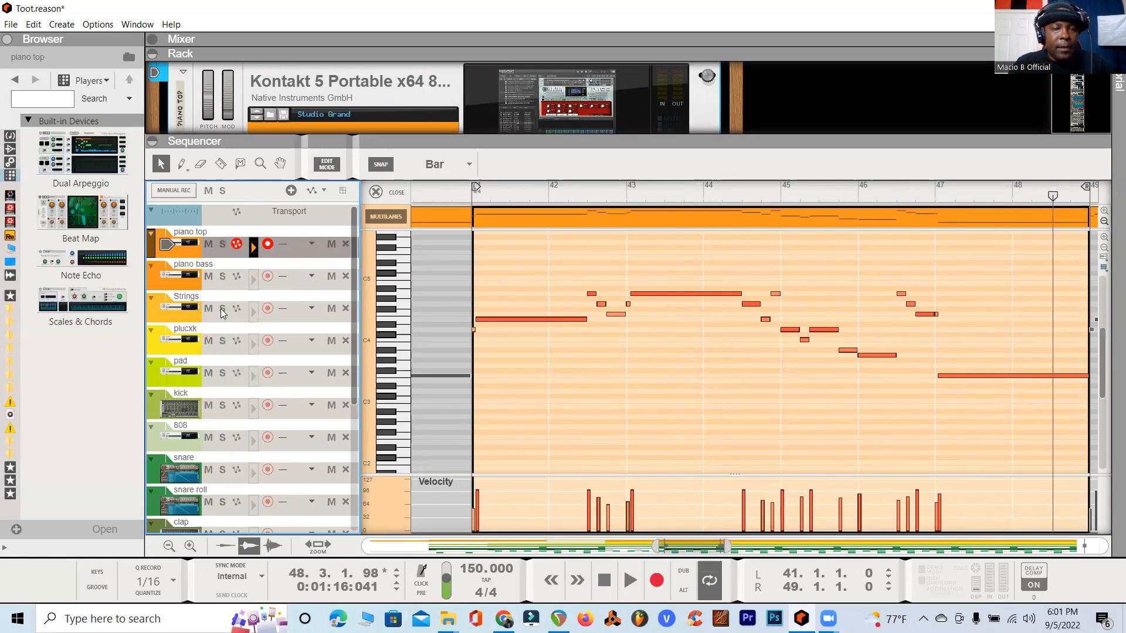
left_click(222, 373)
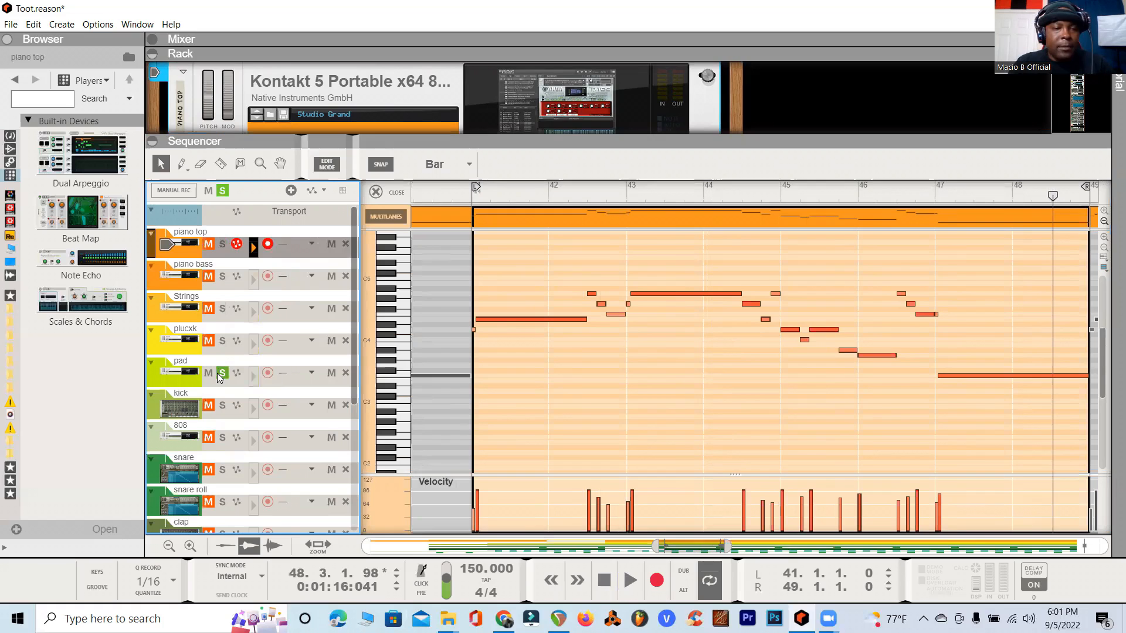
left_click(182, 382)
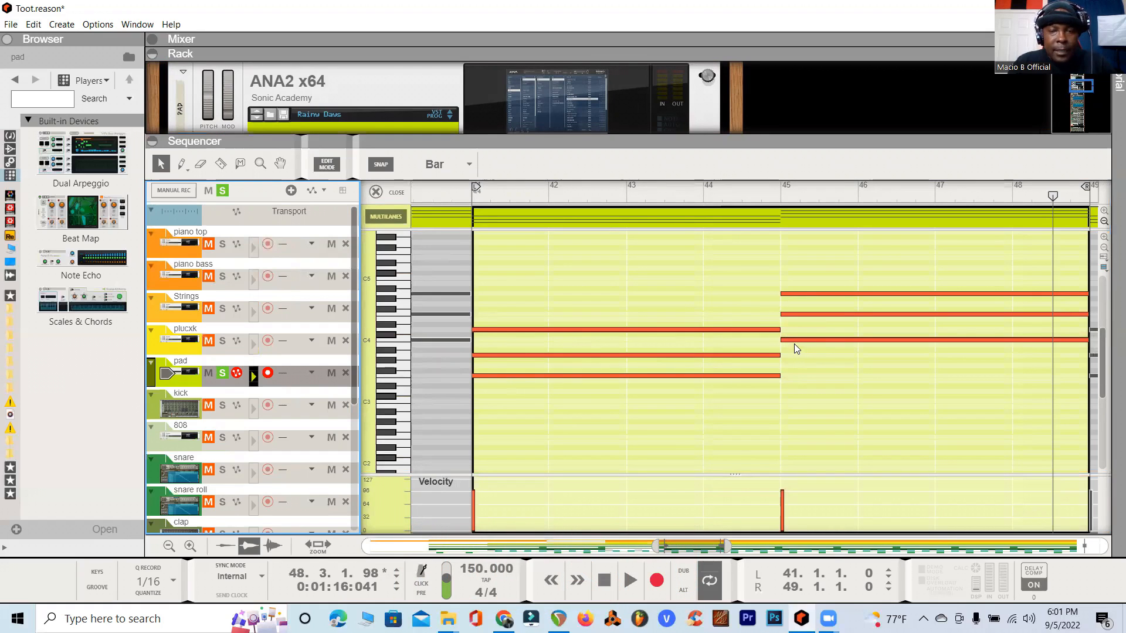
left_click(475, 198)
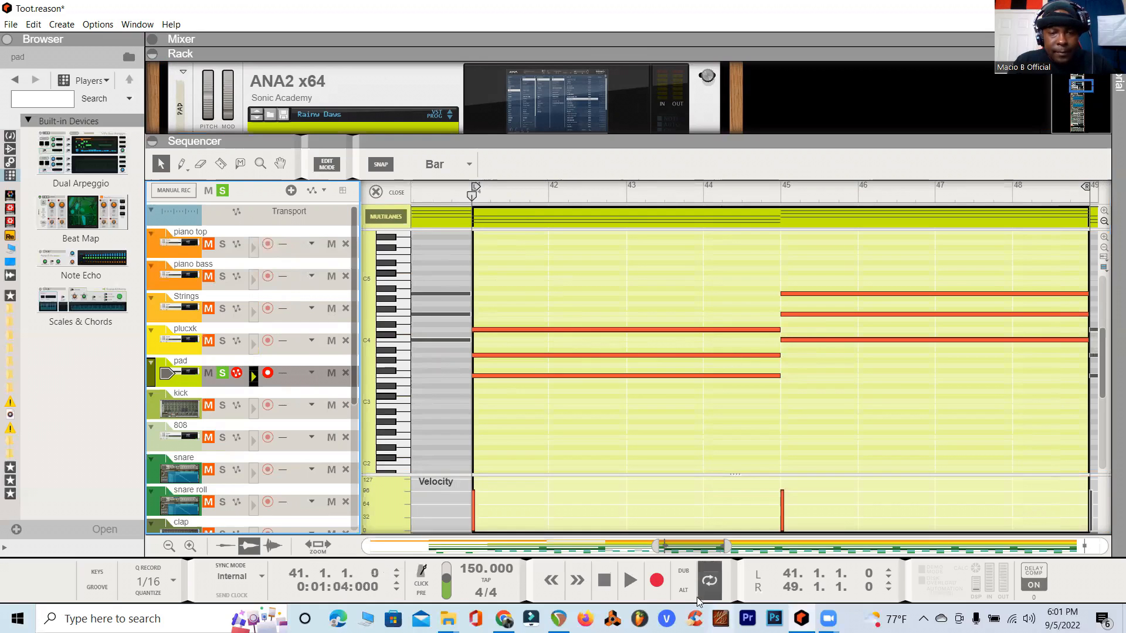
left_click(634, 580)
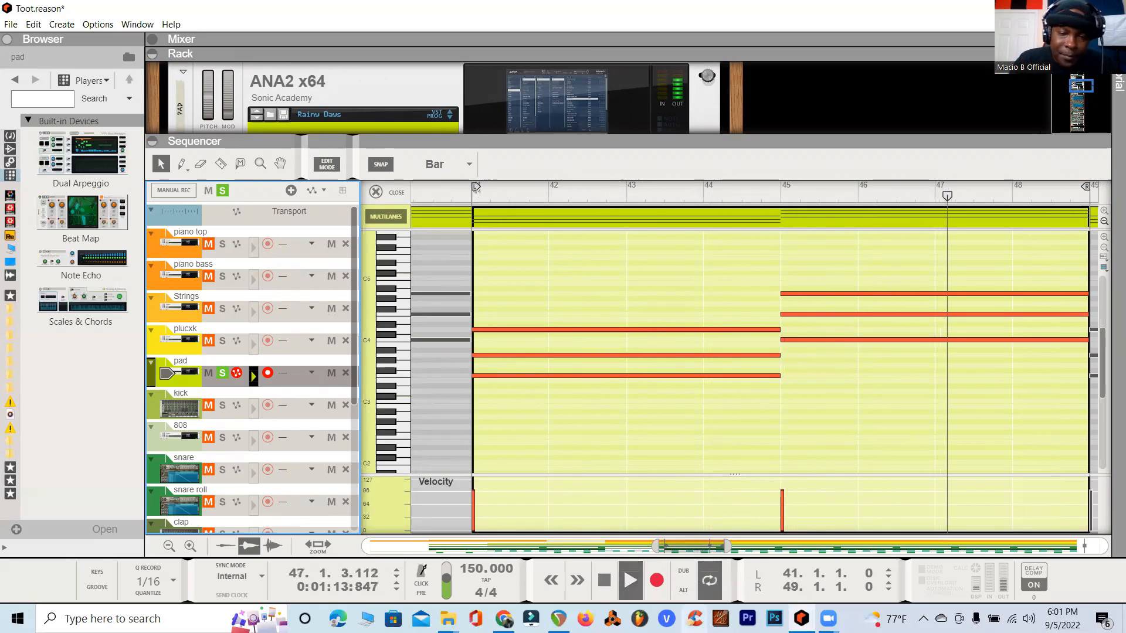
left_click(613, 583)
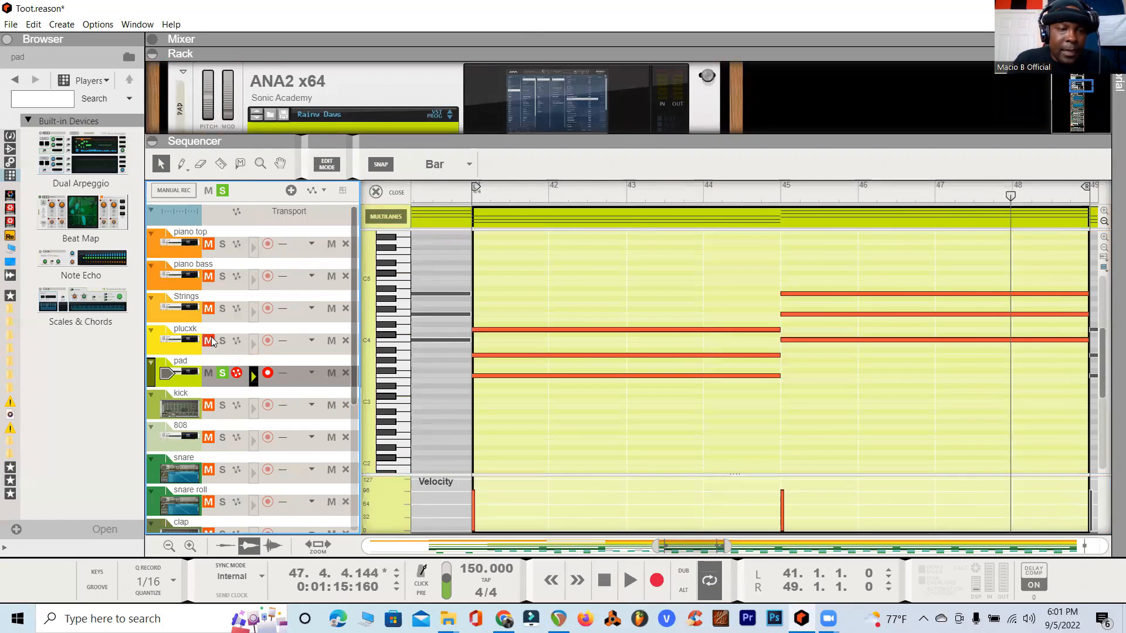
- Solo the Strings track along with the pad, show the Strings notes, and play both from bar 41
left_click(222, 309)
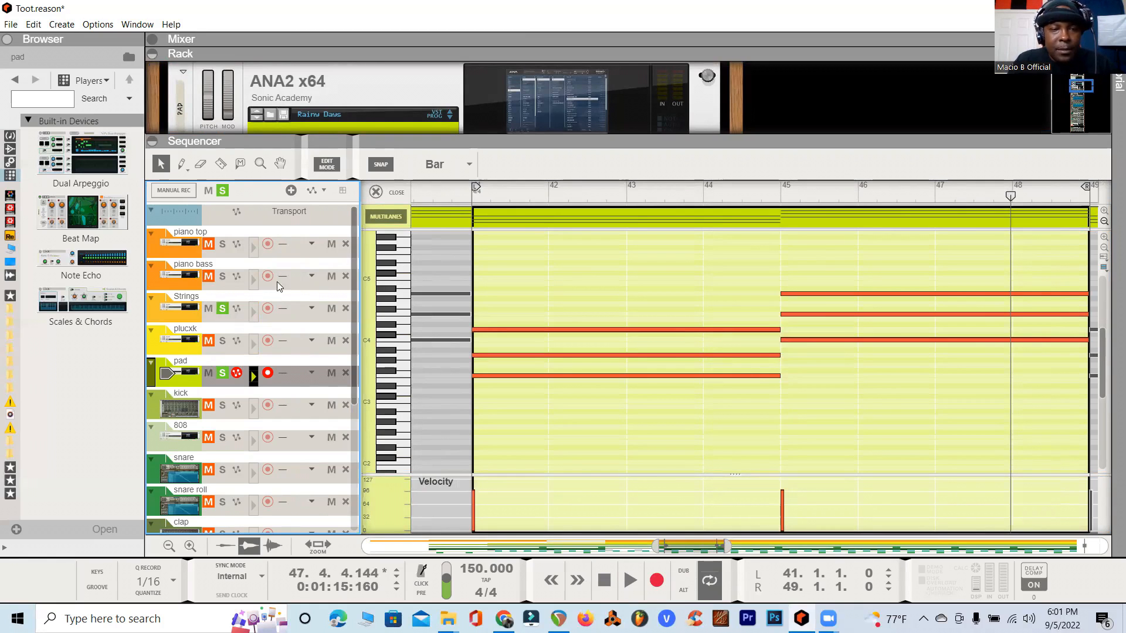
left_click(174, 315)
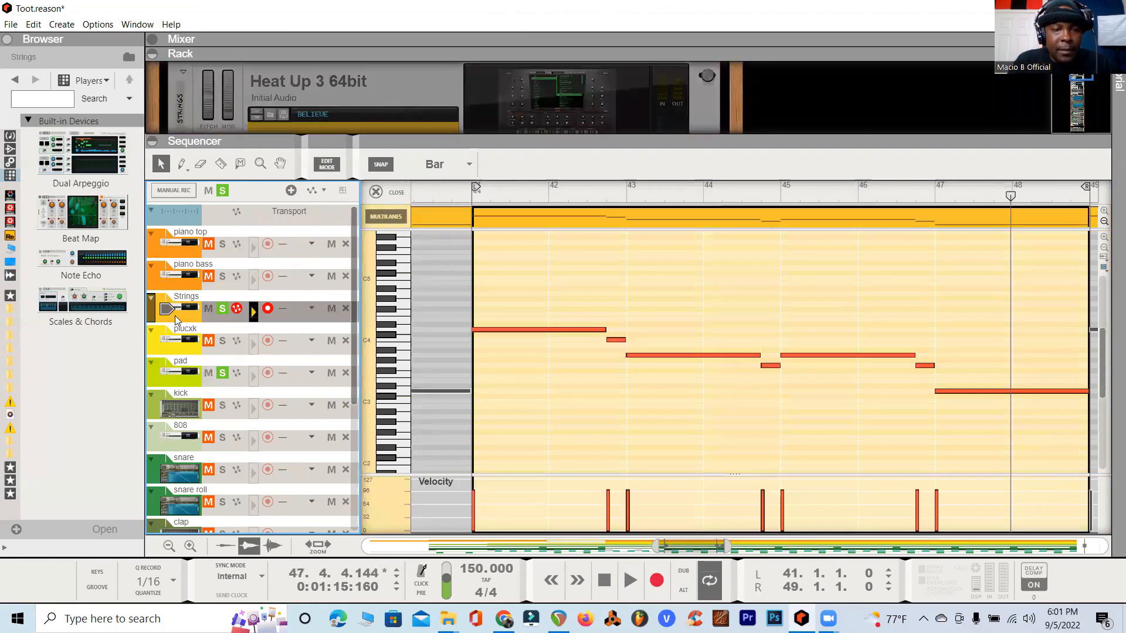
left_click(474, 195)
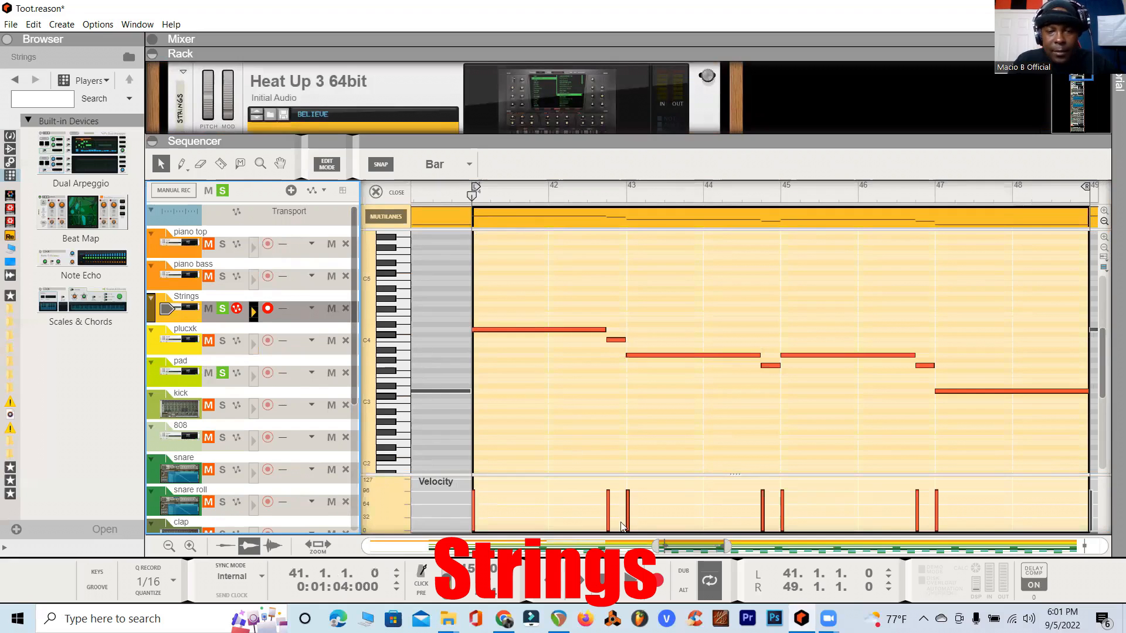
left_click(634, 572)
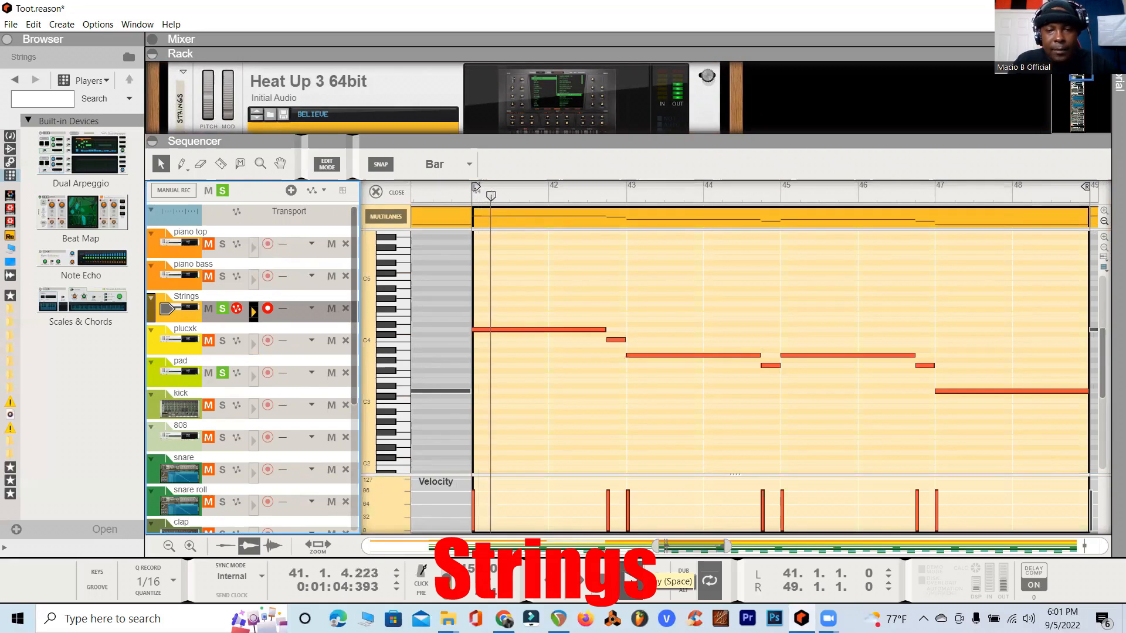
left_click(604, 581)
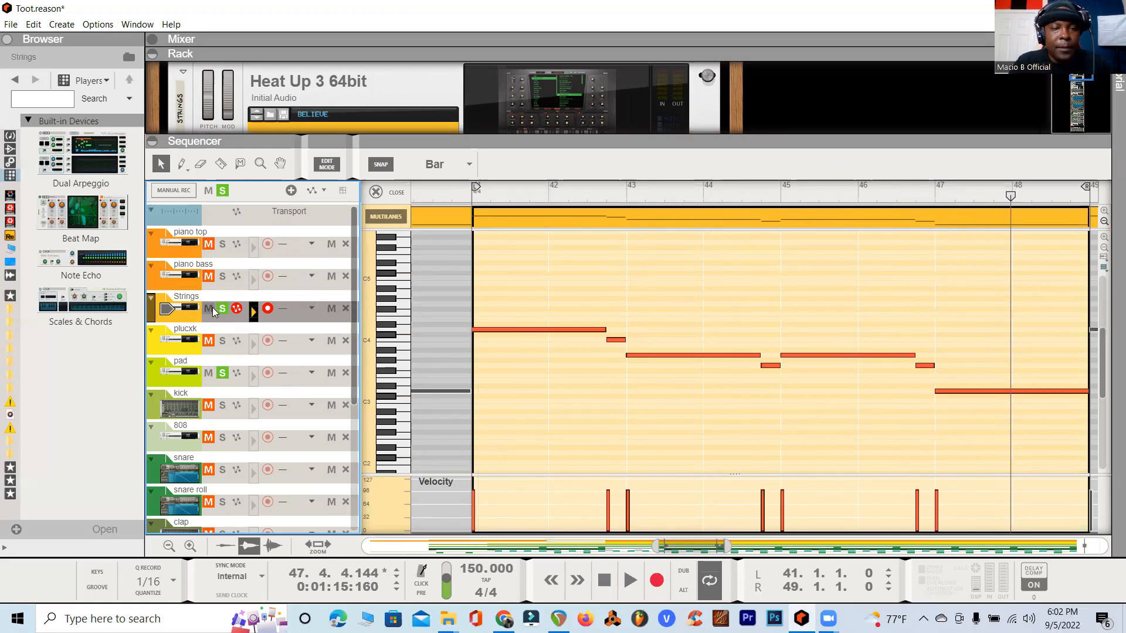
- Solo the plucxk track along with Strings and pad, and show the plucxk notes
left_click(223, 341)
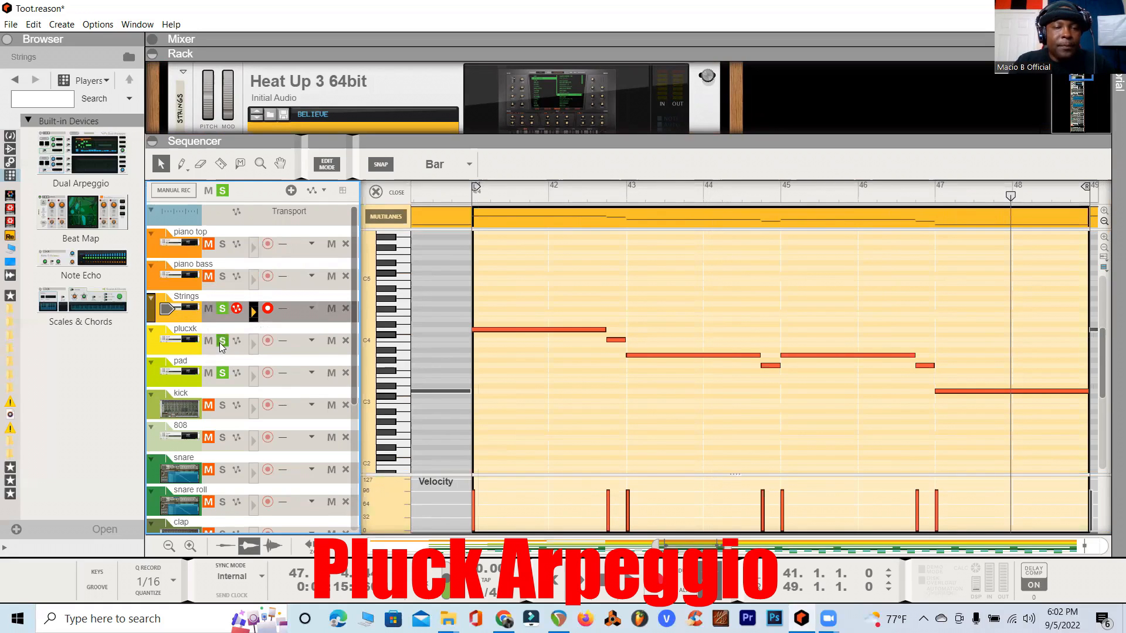
left_click(186, 351)
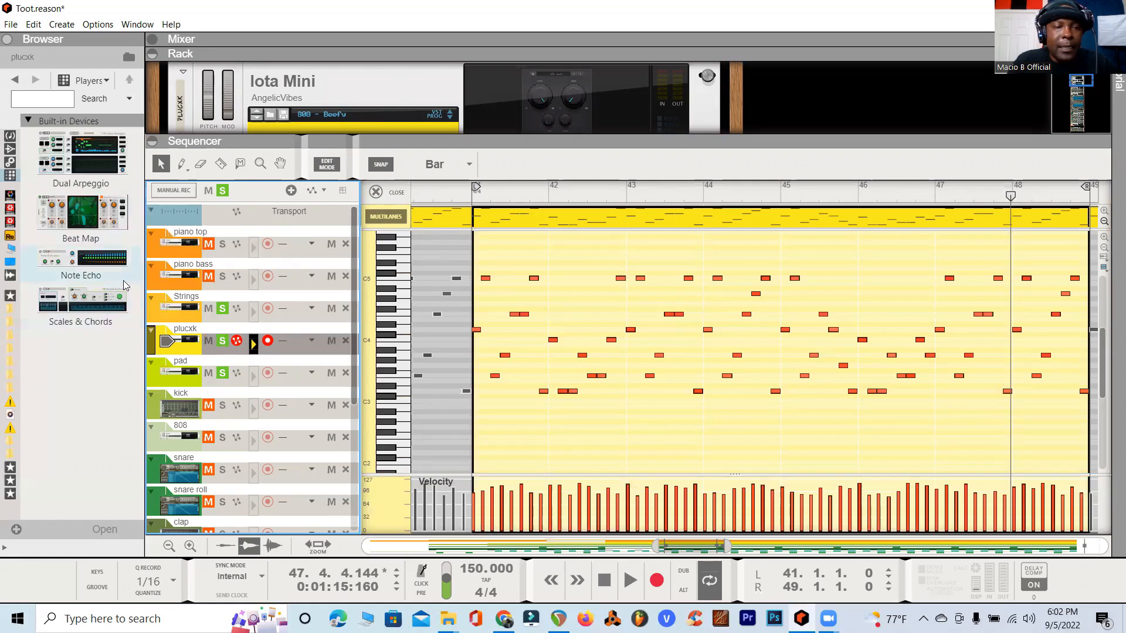
- Enlarge the rack area and examine the Dual Arpeggio settings used on the plucxk track
scroll(494, 127, "up", 5)
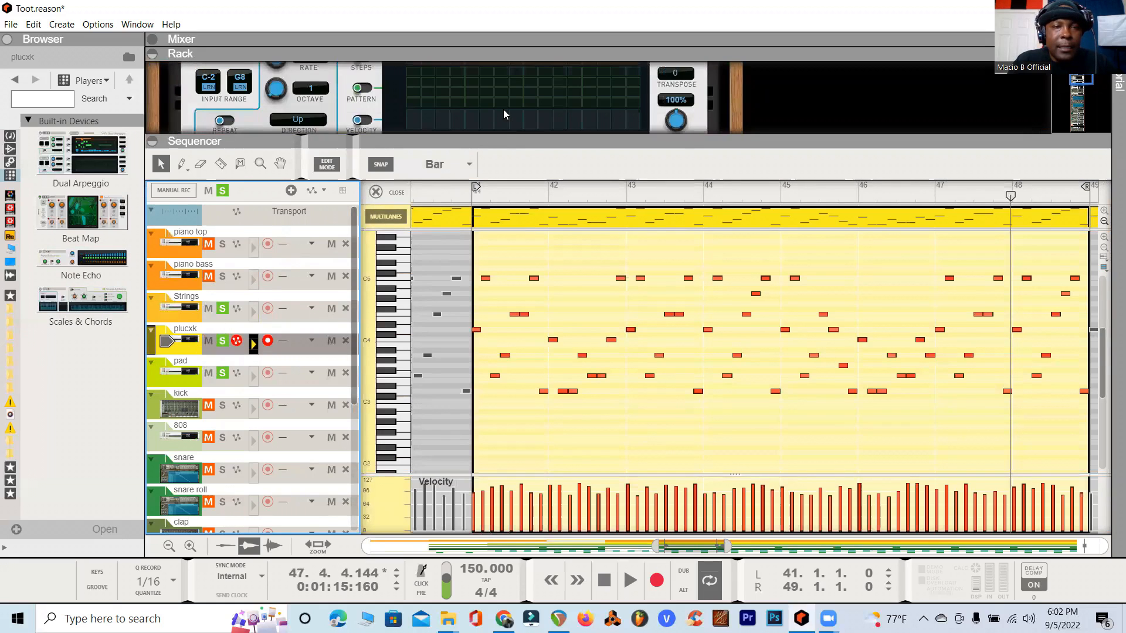
left_click_drag(506, 141, 504, 192)
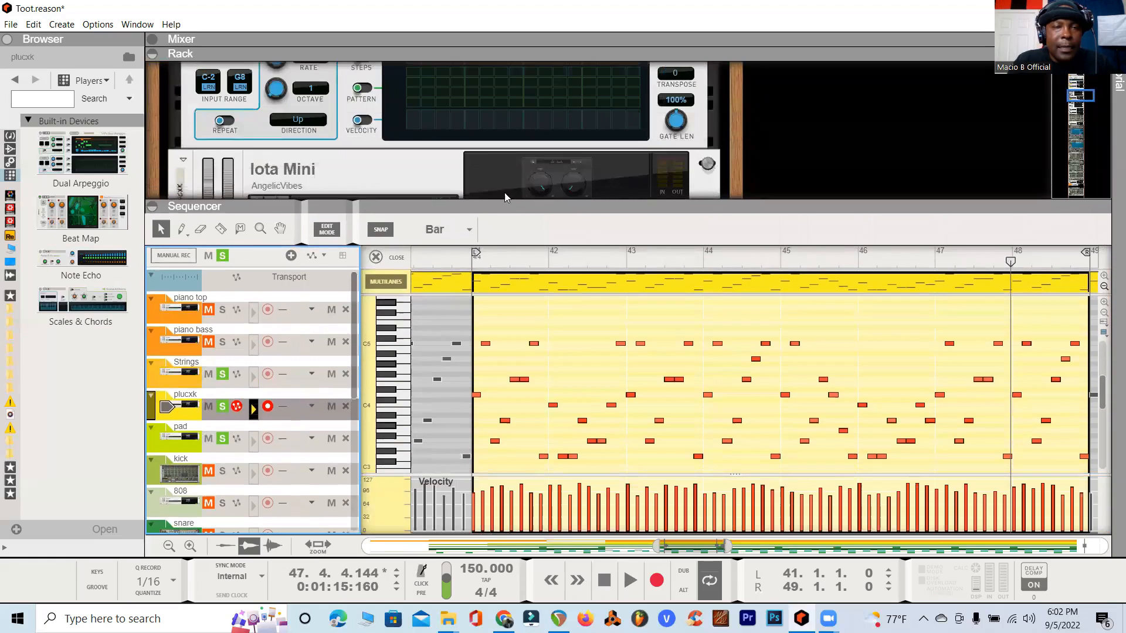
scroll(486, 154, "up", 3)
scroll(487, 156, "up", 3)
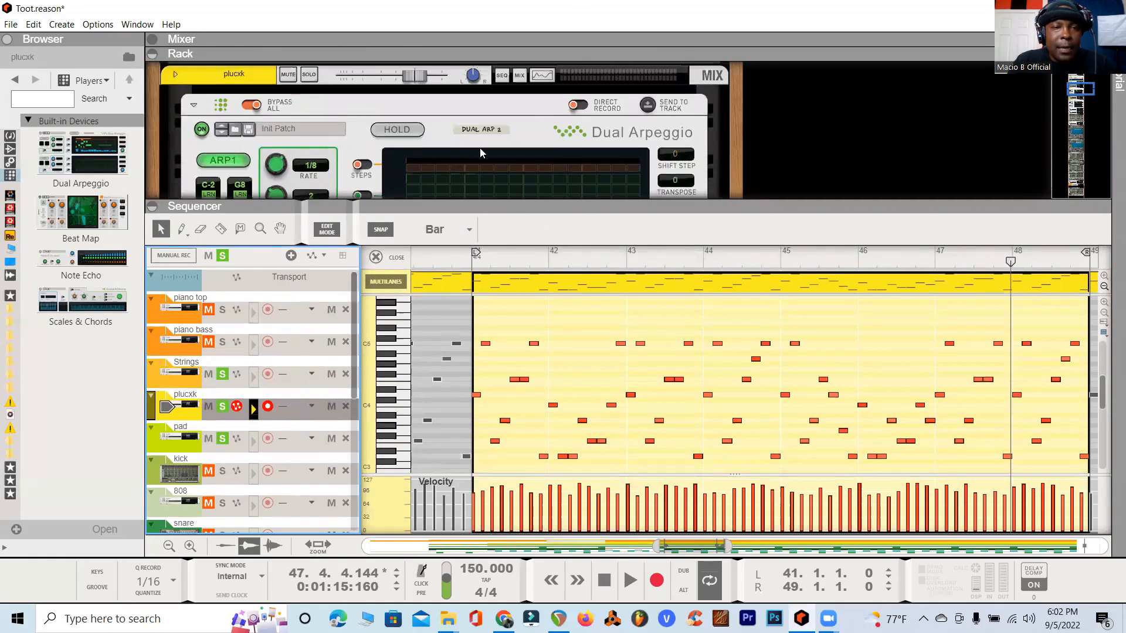
scroll(482, 151, "down", 1)
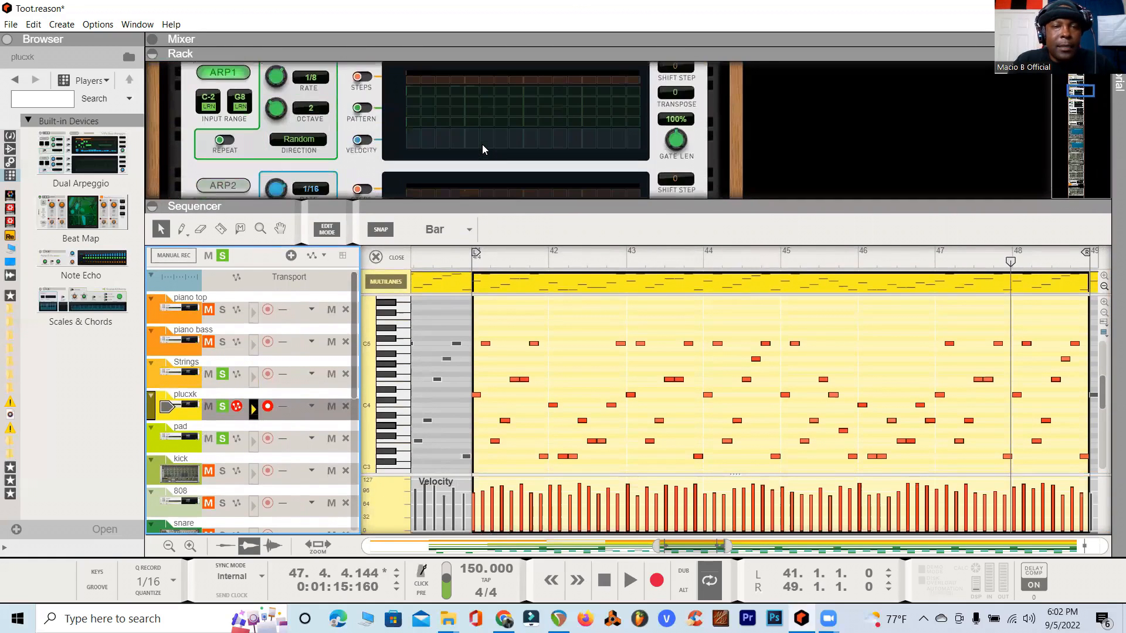
scroll(482, 144, "up", 2)
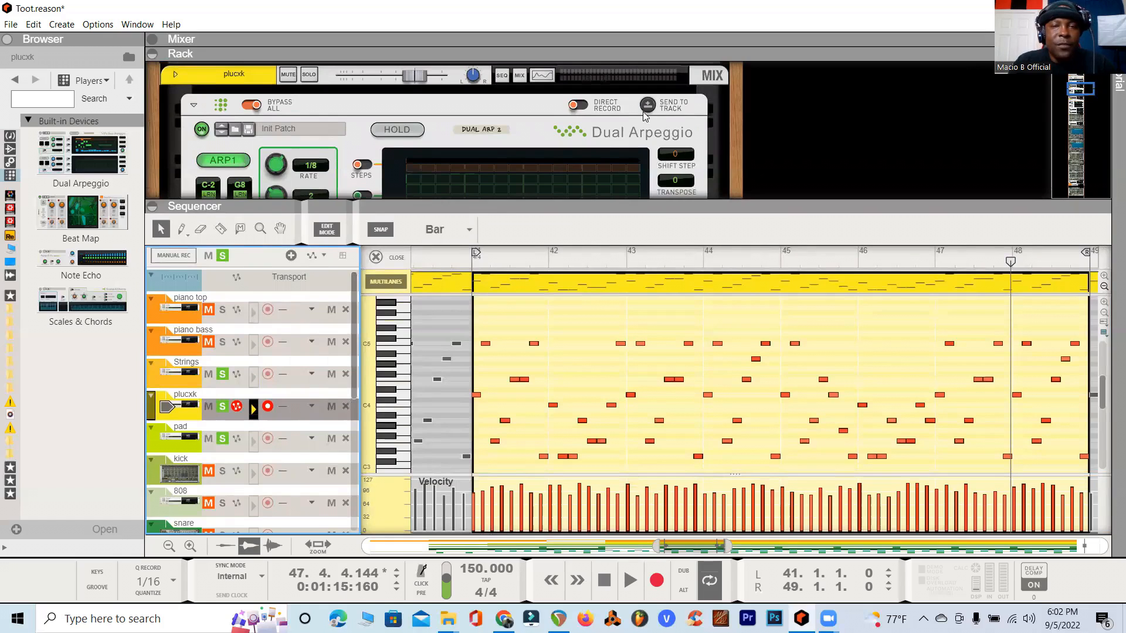
scroll(423, 190, "down", 1)
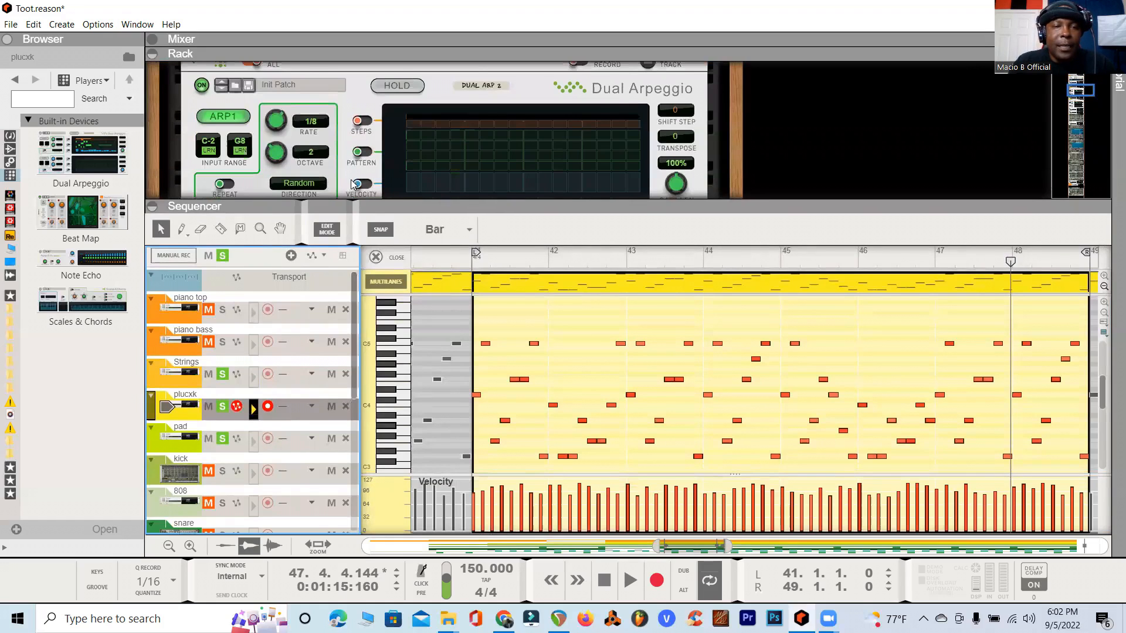
scroll(516, 172, "up", 1)
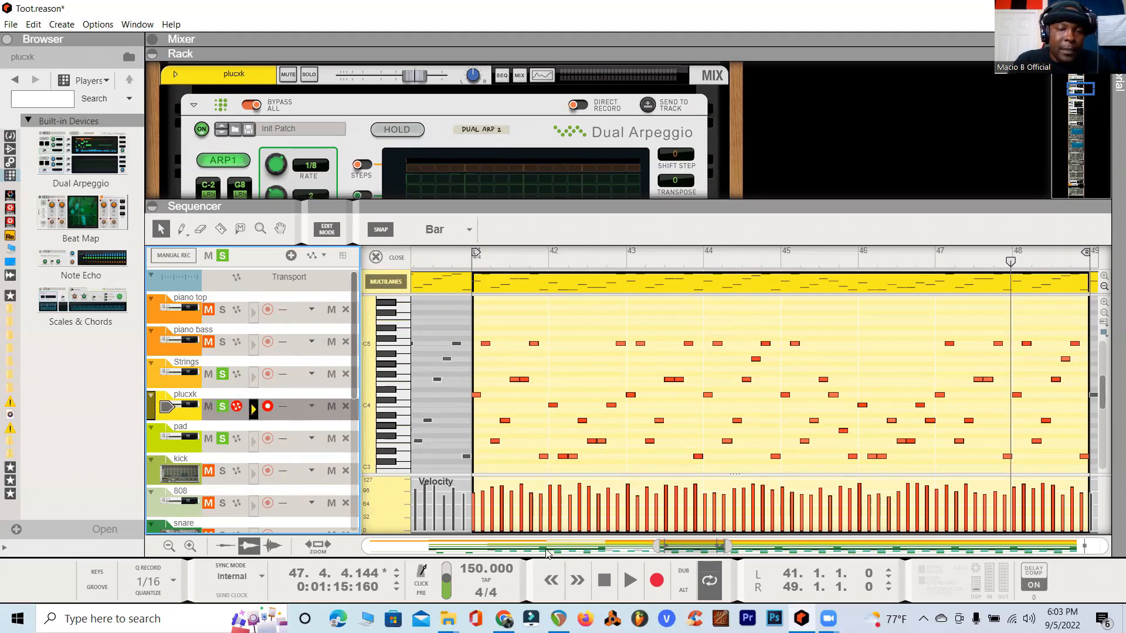
- Collapse the rack and play the soloed Strings, plucxk and pad tracks from bar 41
left_click(473, 258)
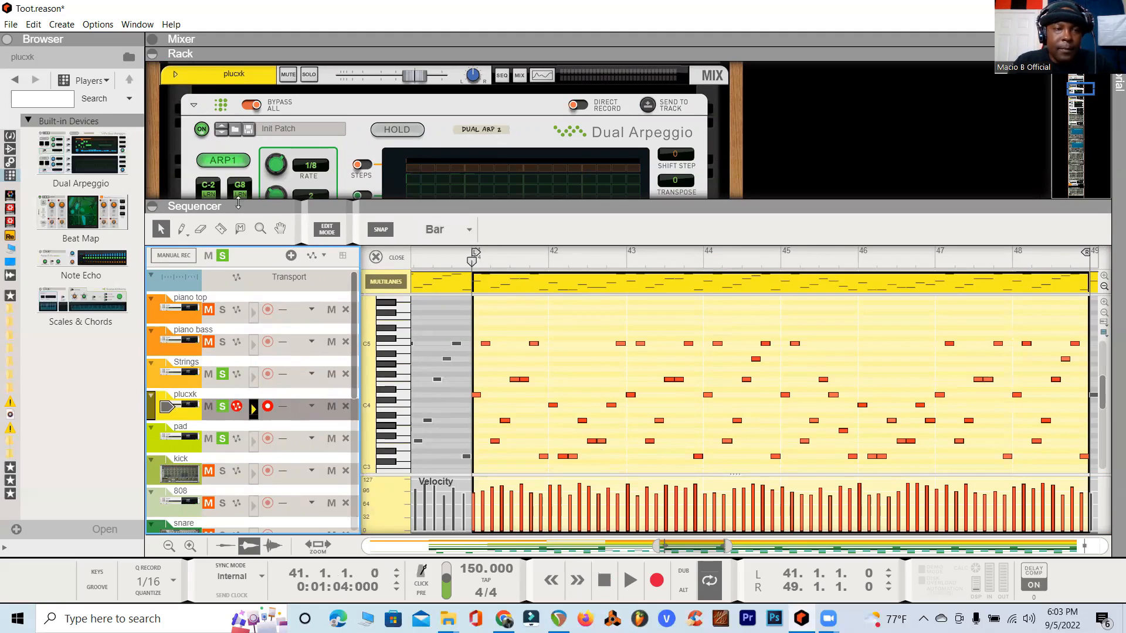
left_click(153, 54)
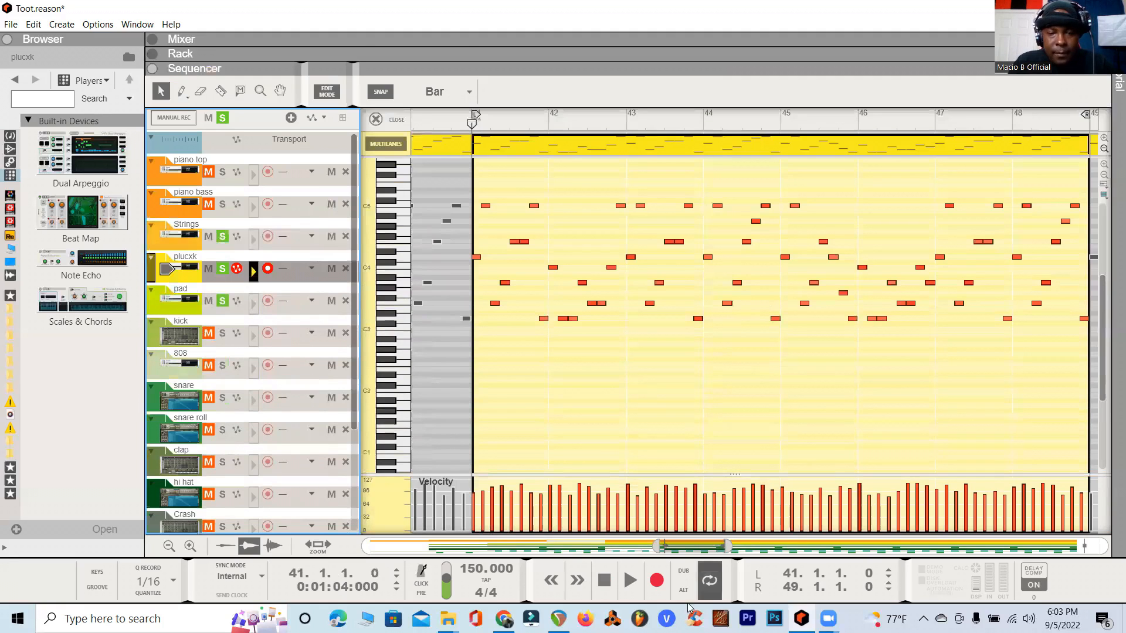
left_click(630, 582)
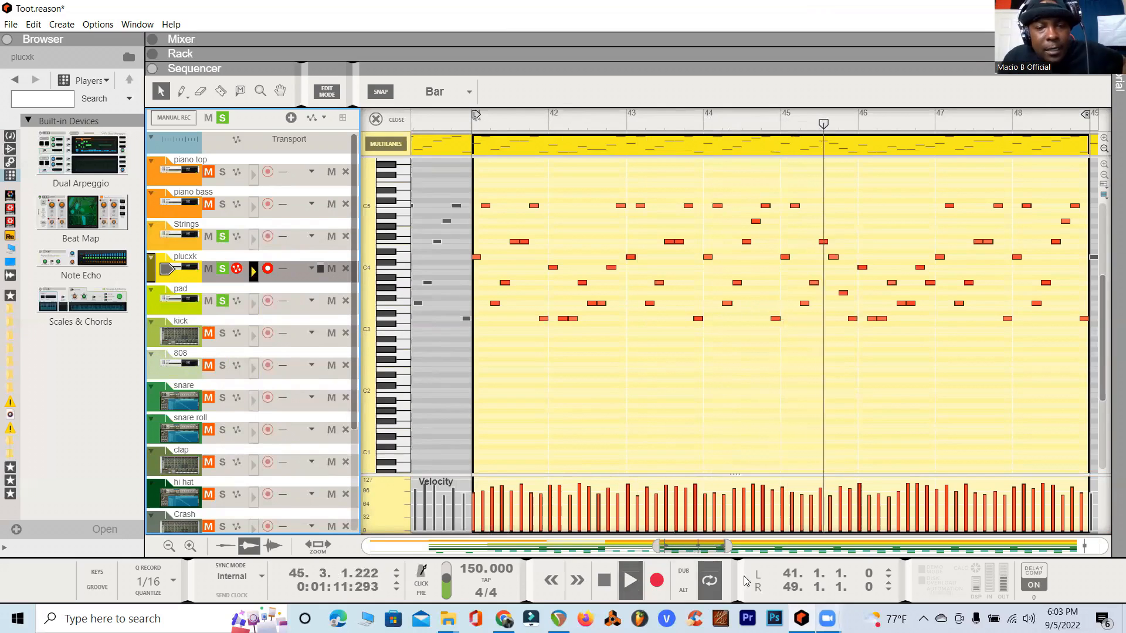
left_click(610, 580)
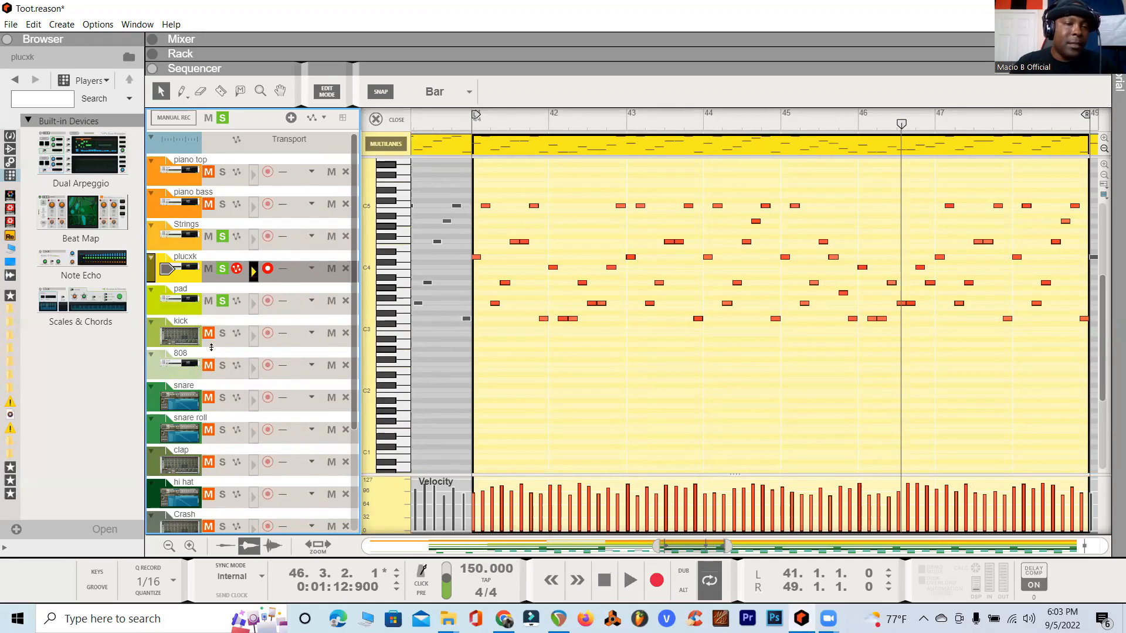
- Show the 808 track's notes and bring its low note range into view
left_click(185, 379)
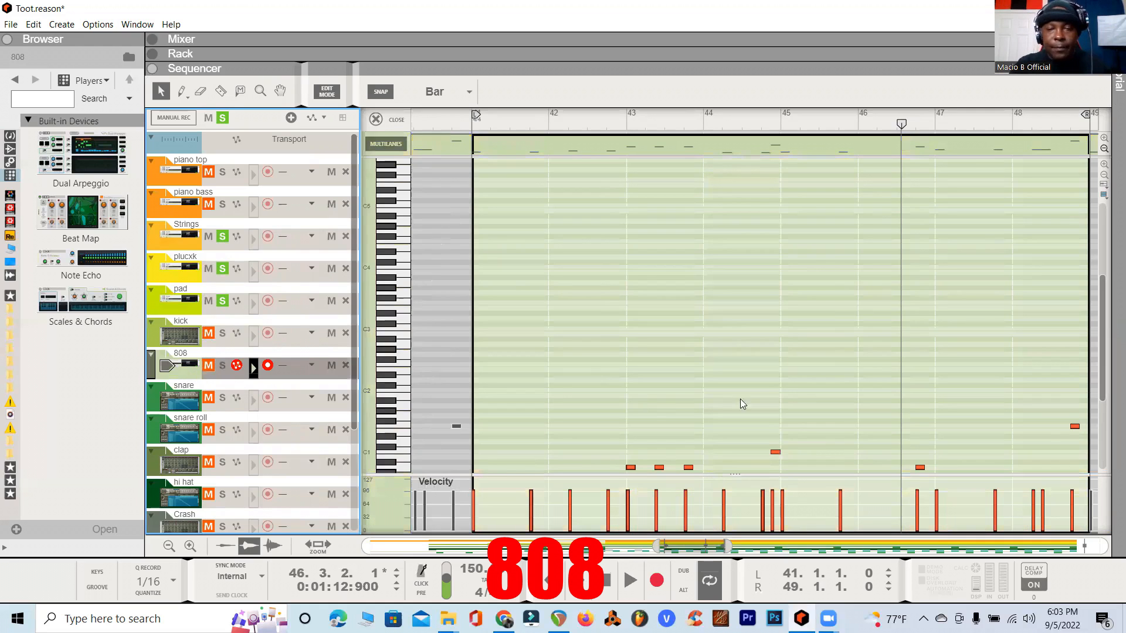
scroll(762, 387, "up", 1)
scroll(780, 381, "down", 4)
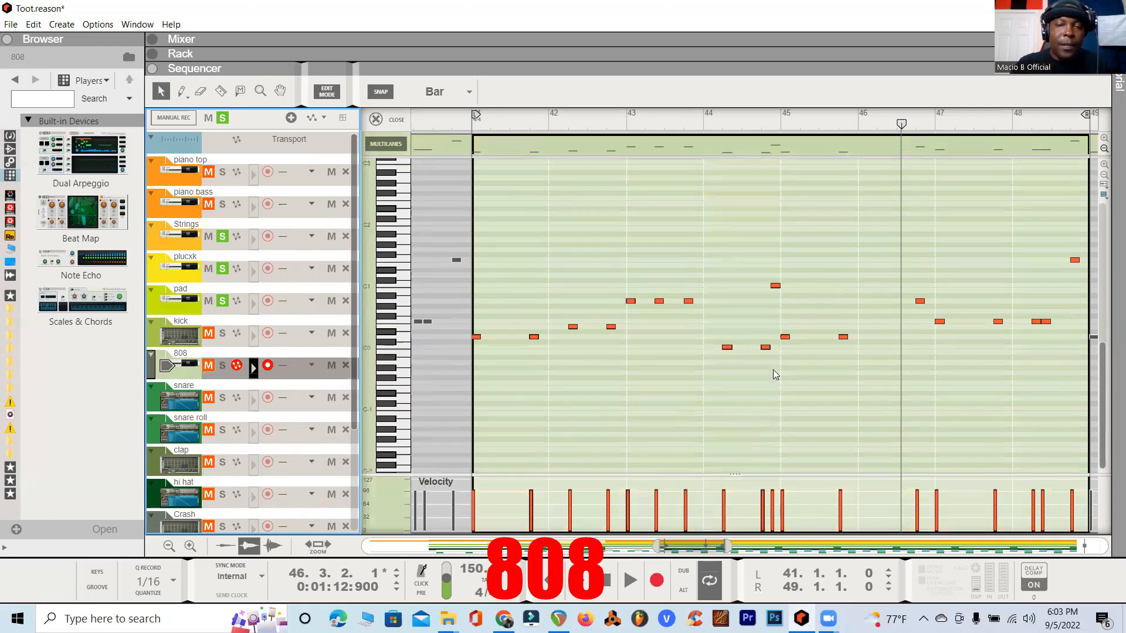
- Expand the rack, inspect the sampler settings in the 808's SubLab instrument, and close its window
left_click(156, 55)
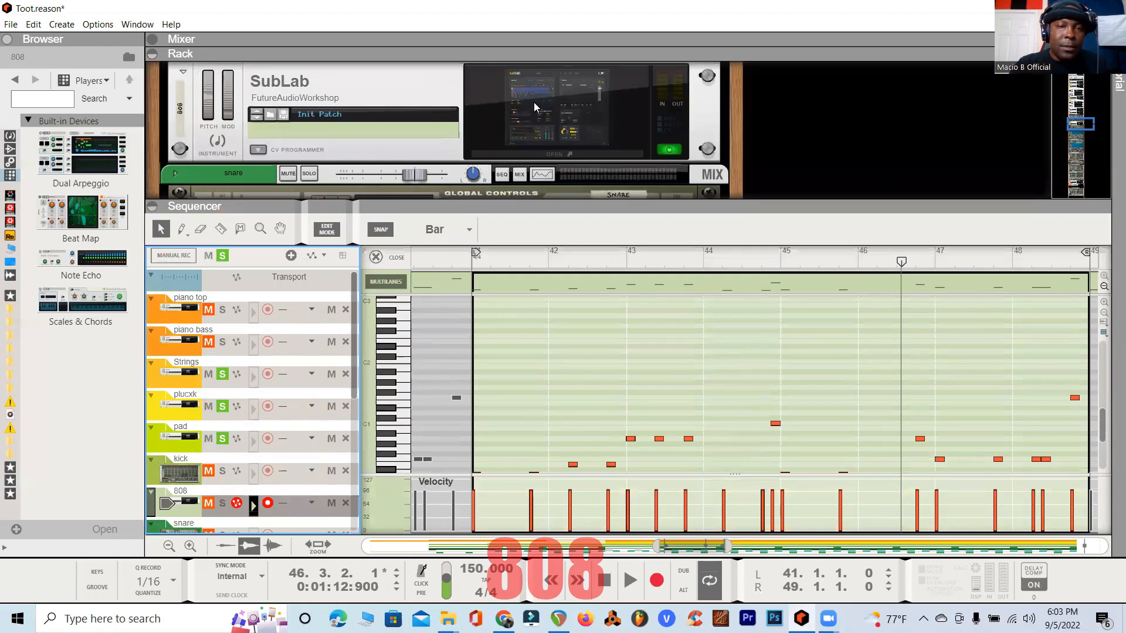
left_click(559, 103)
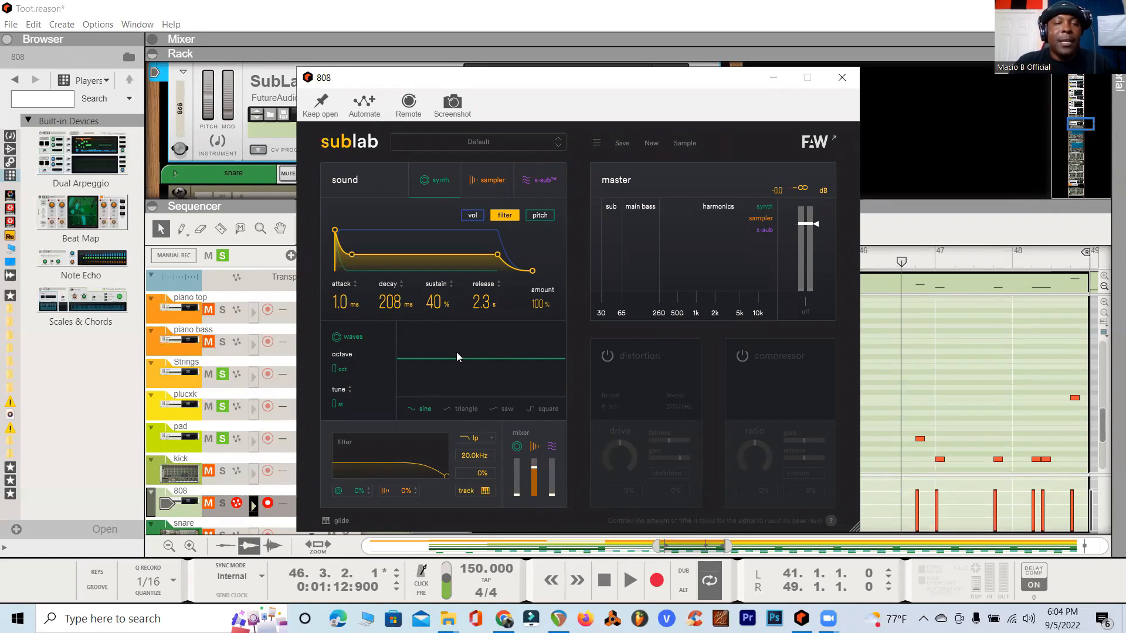
left_click(495, 183)
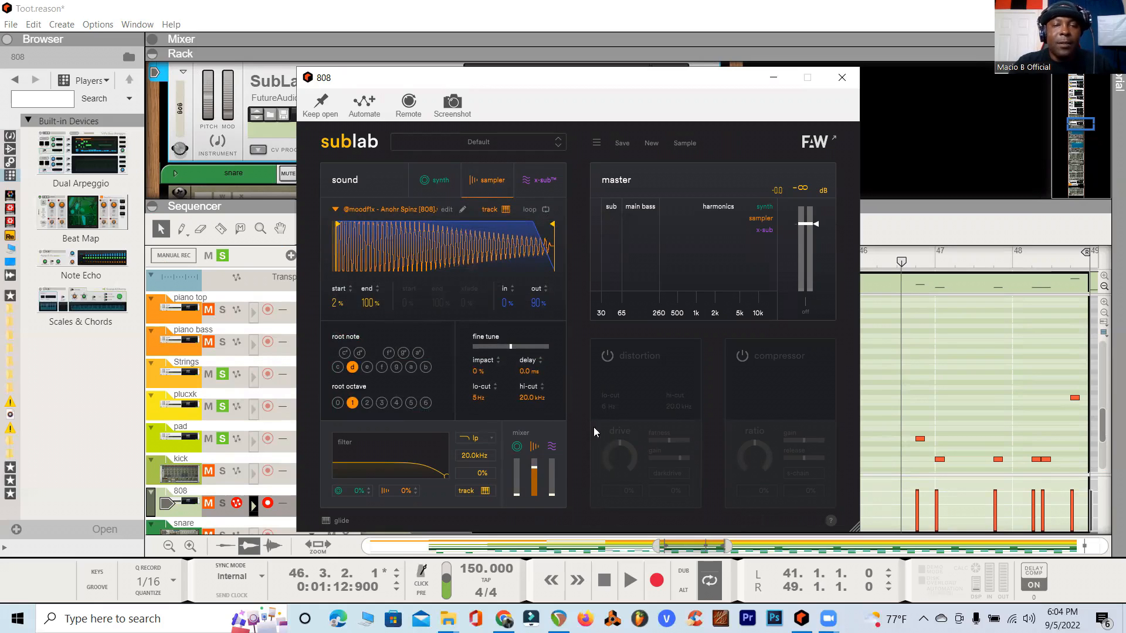
left_click(844, 81)
scroll(557, 339, "down", 3)
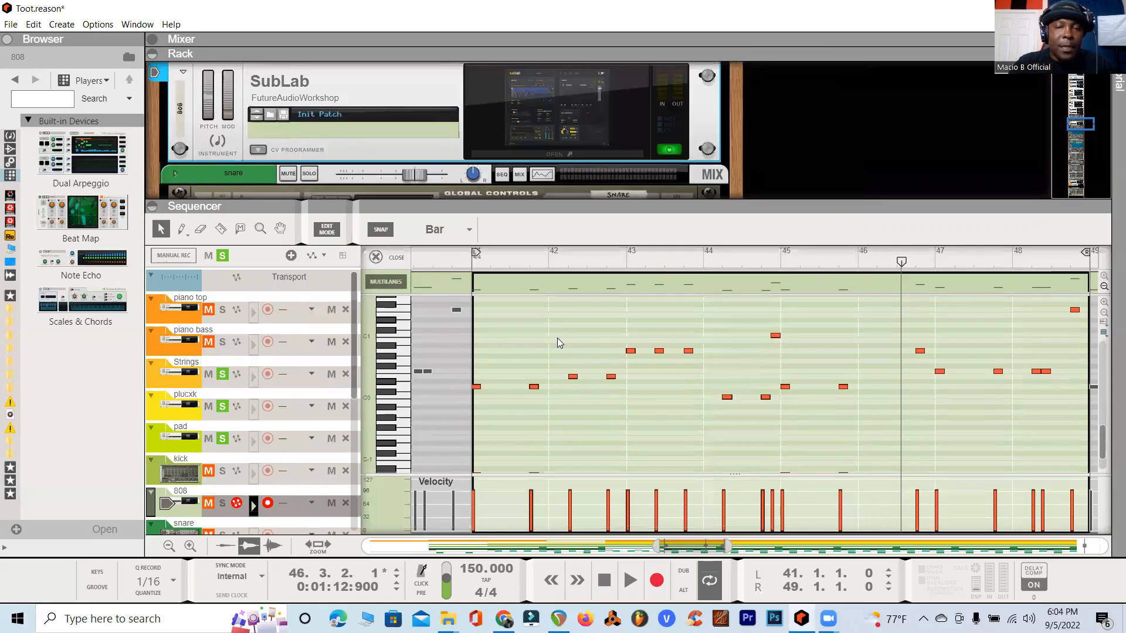
- Clear all existing solos, solo only the 808 track, and play it from bar 41
left_click(210, 499)
left_click(224, 256)
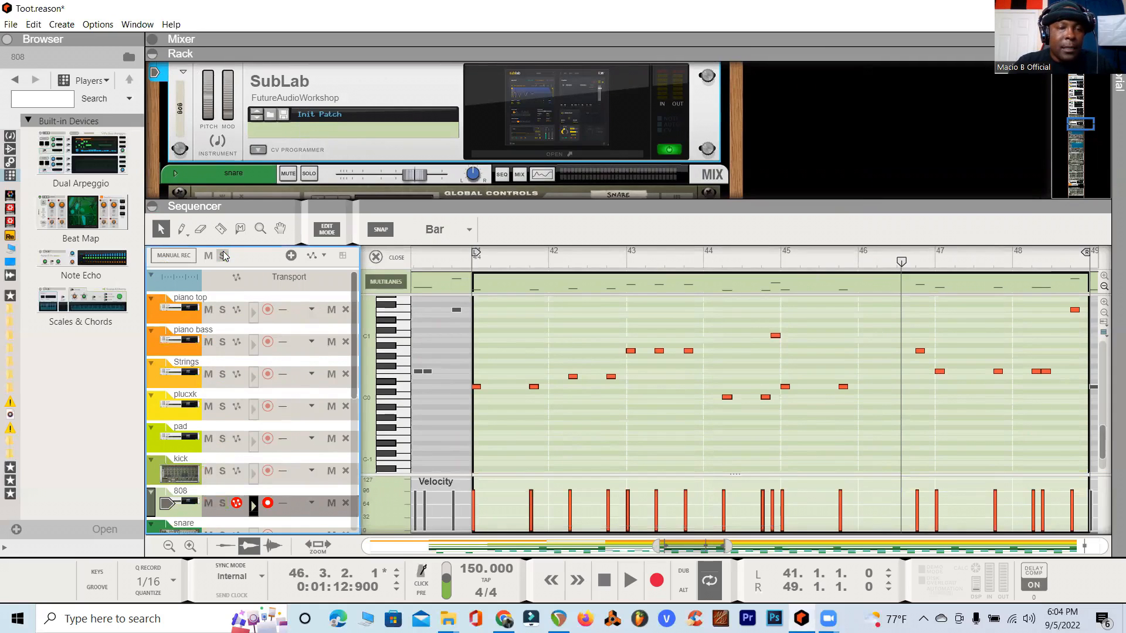
left_click(222, 503)
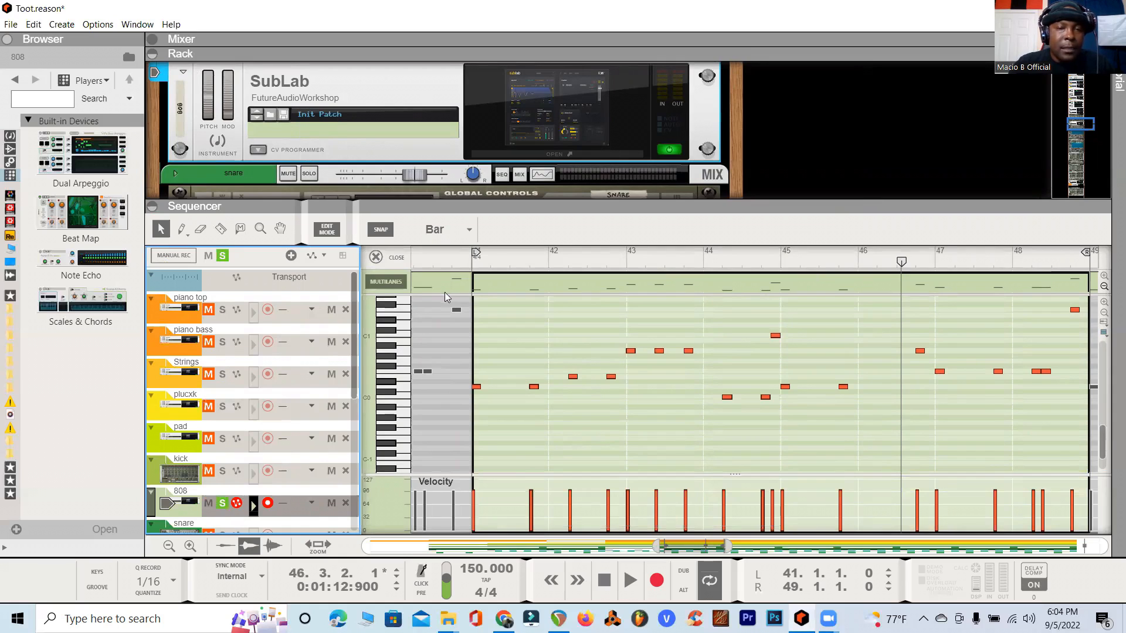
left_click(468, 263)
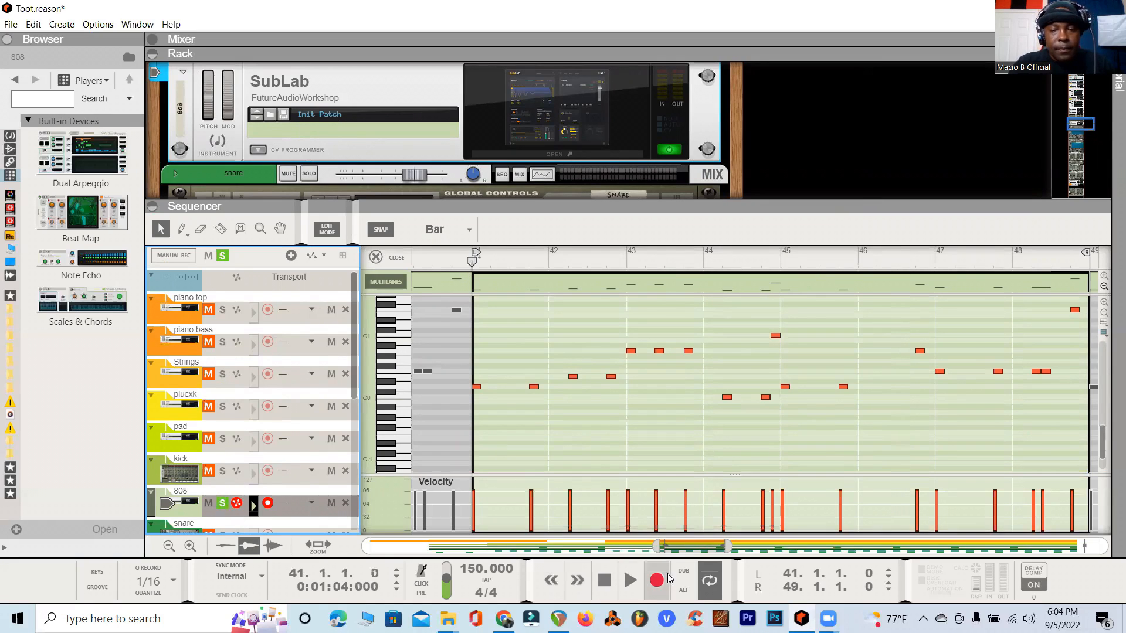
left_click(636, 580)
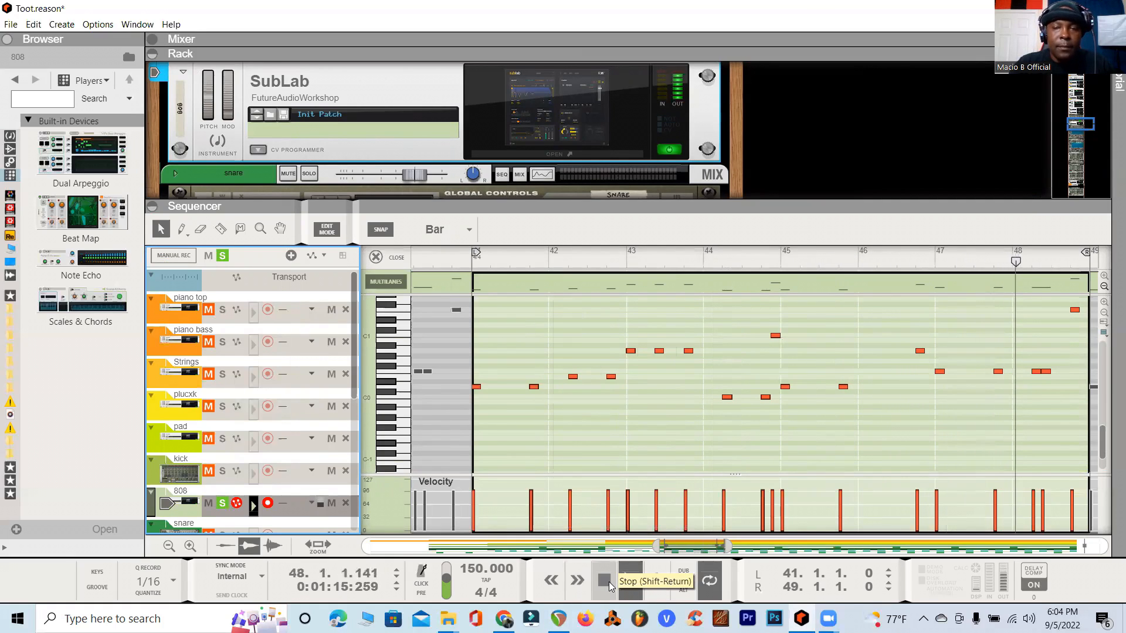
left_click(607, 582)
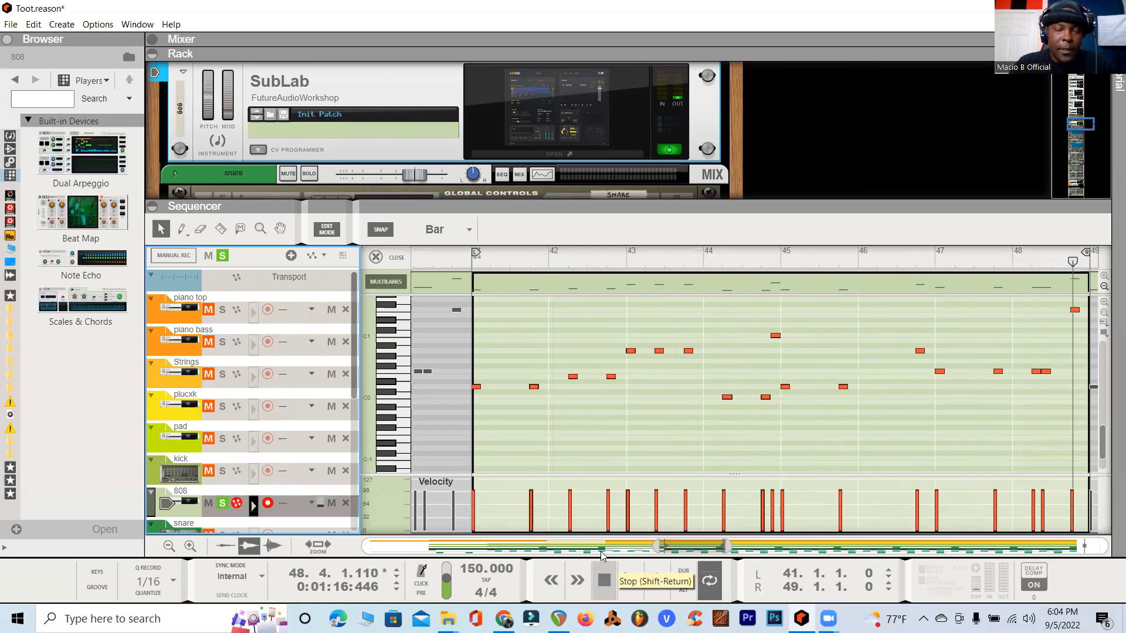
- Show the notes of the snare track, followed by those of the clap track
scroll(305, 447, "down", 4)
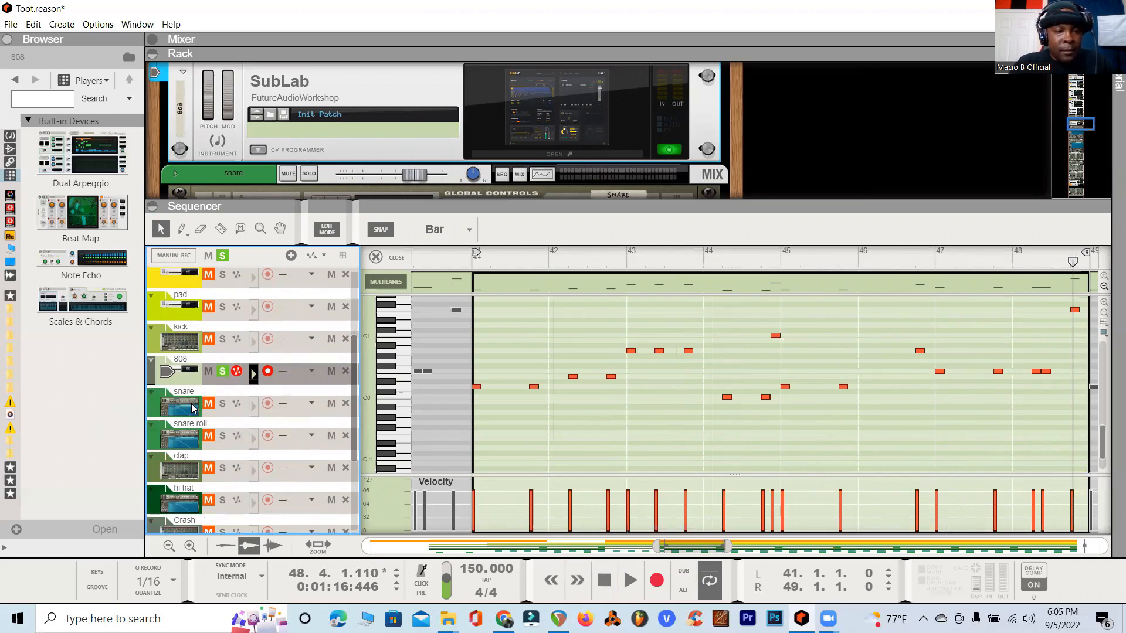
left_click(192, 409)
scroll(663, 409, "up", 3)
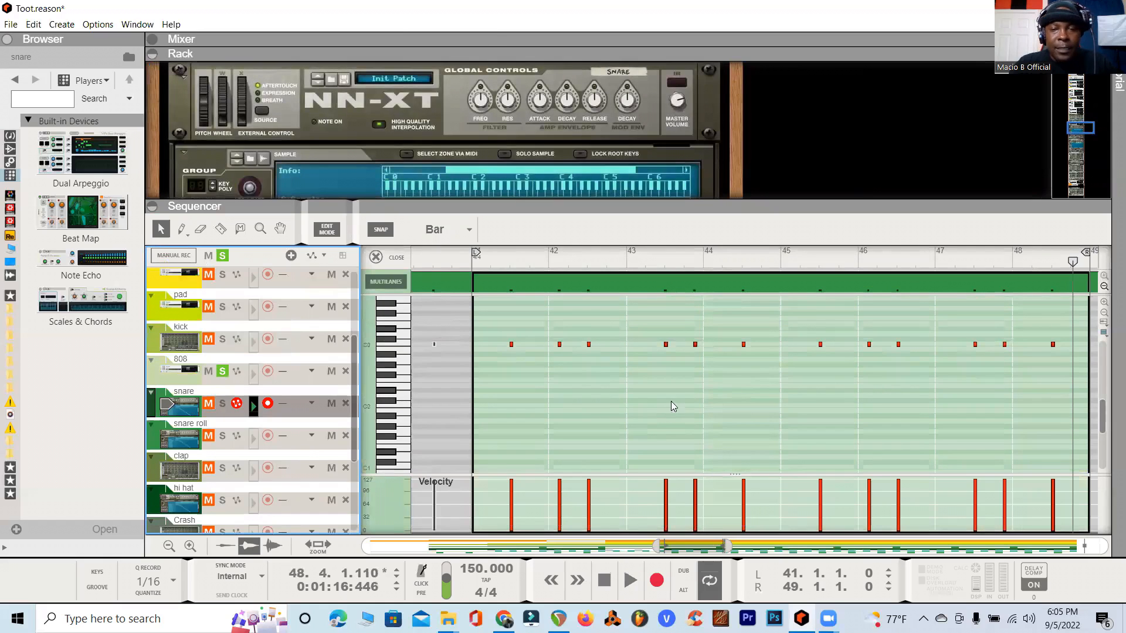
scroll(211, 431, "down", 2)
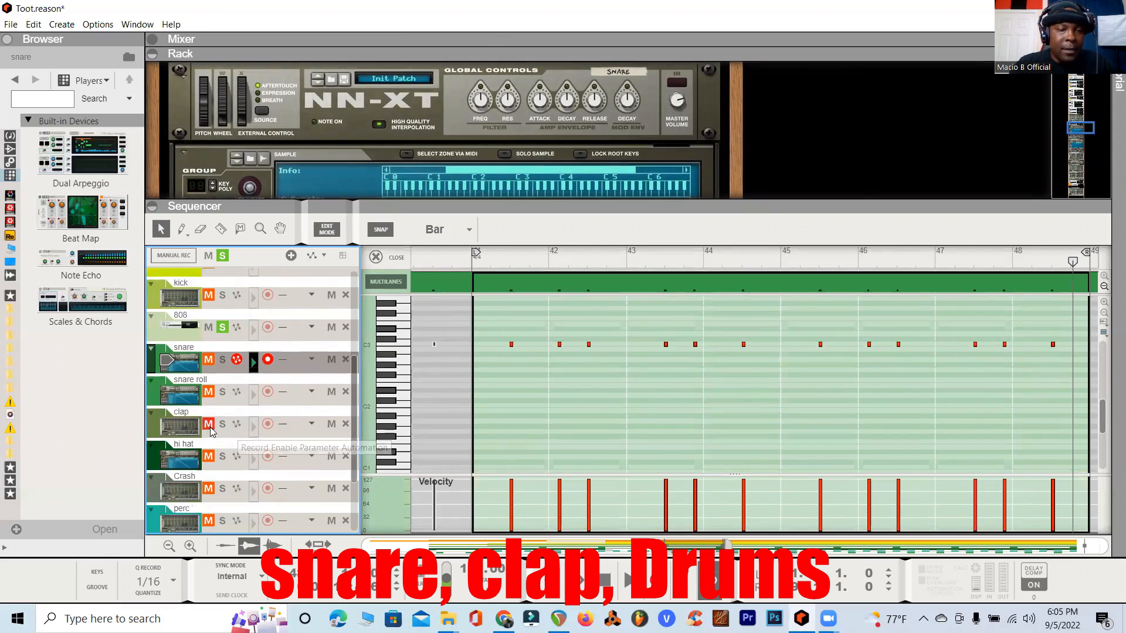
left_click(186, 432)
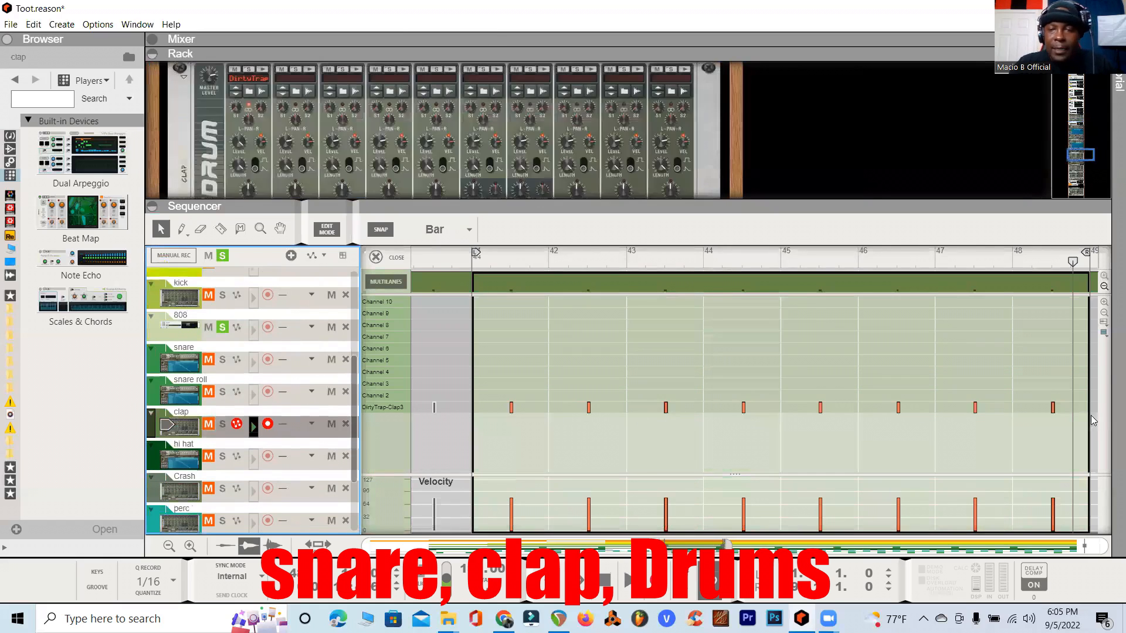
- Show the hi hat notes, solo that track along with the 808, and play both from bar 41
scroll(183, 414, "down", 2)
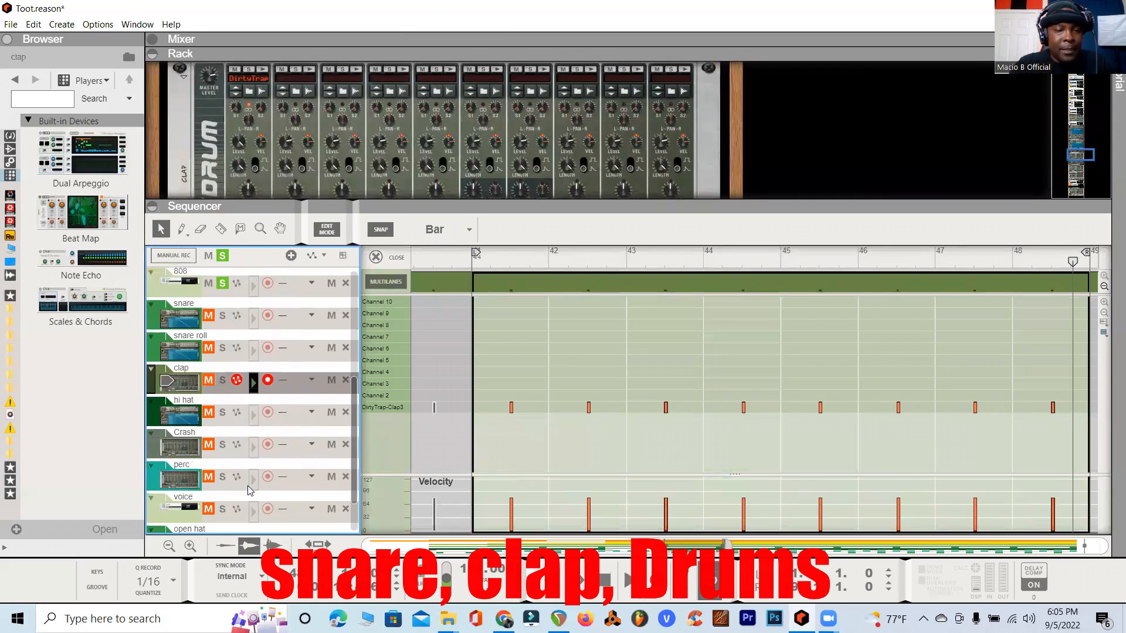
left_click(184, 414)
scroll(234, 434, "up", 2)
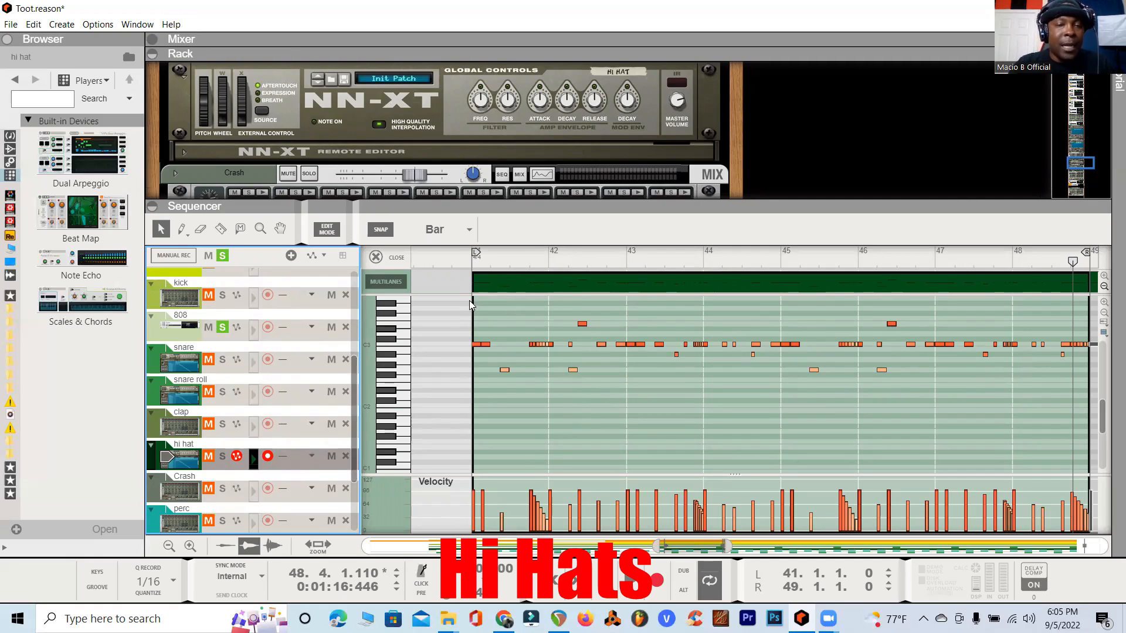
left_click(471, 262)
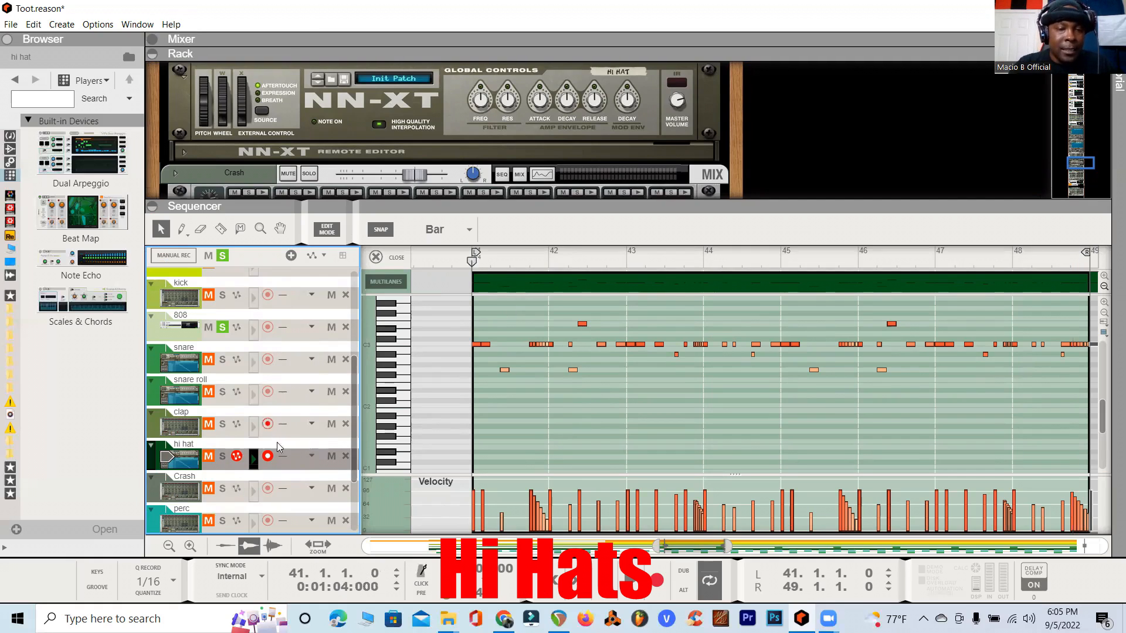
left_click(222, 456)
left_click(625, 586)
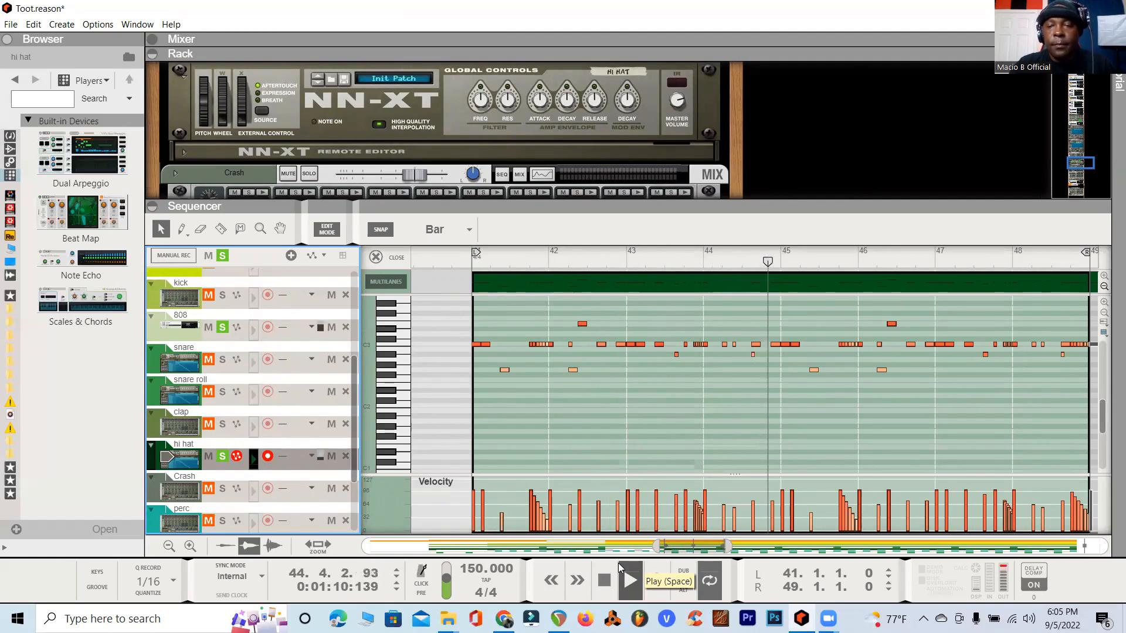
key("space")
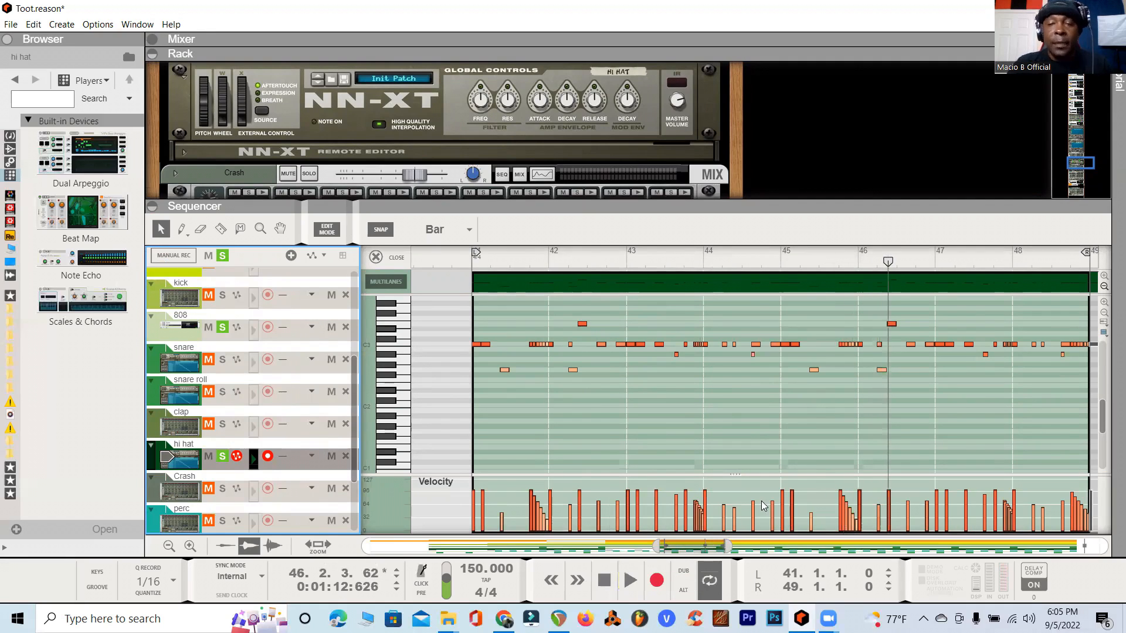
- Solo the perc track along with the 808 and hi hat, show its notes, and play from bar 42
scroll(173, 404, "down", 3)
left_click(222, 434)
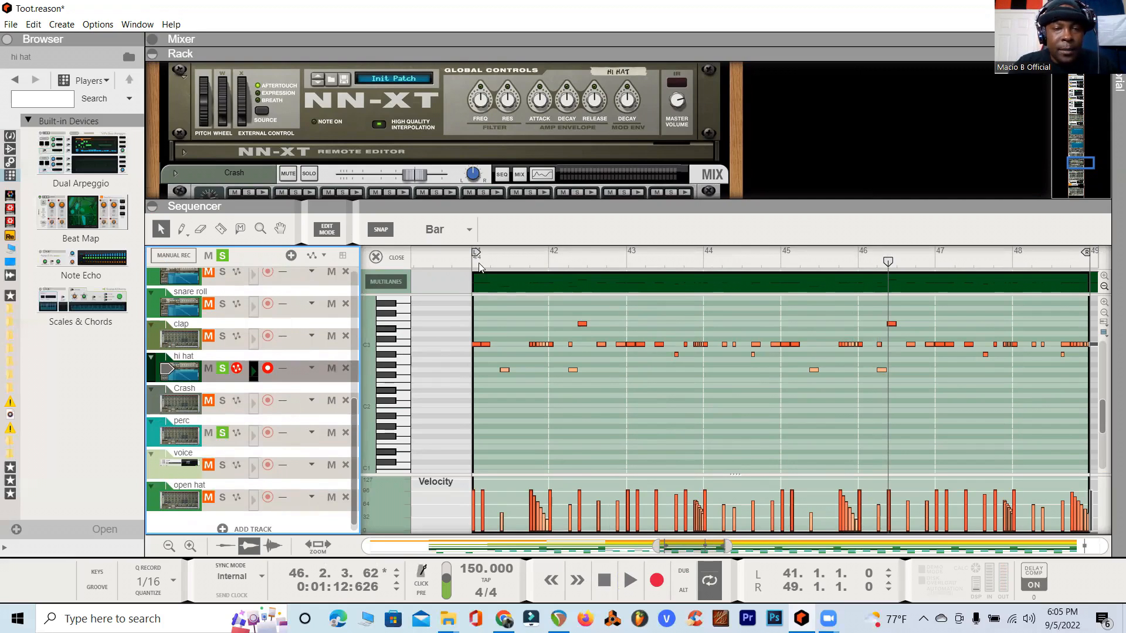
left_click(183, 437)
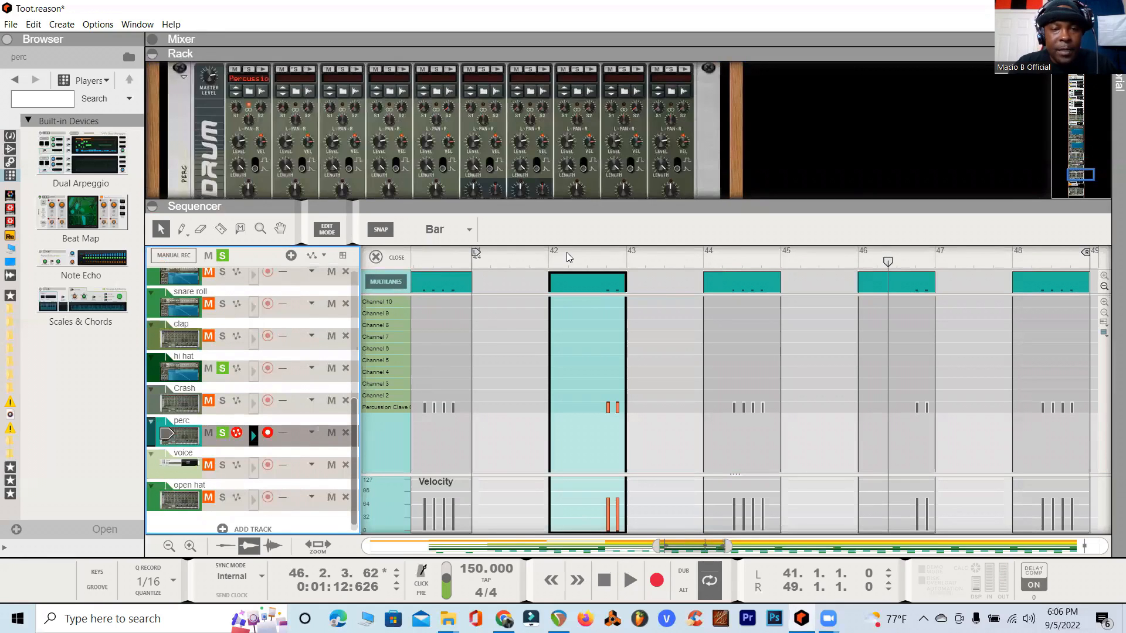
left_click(552, 265)
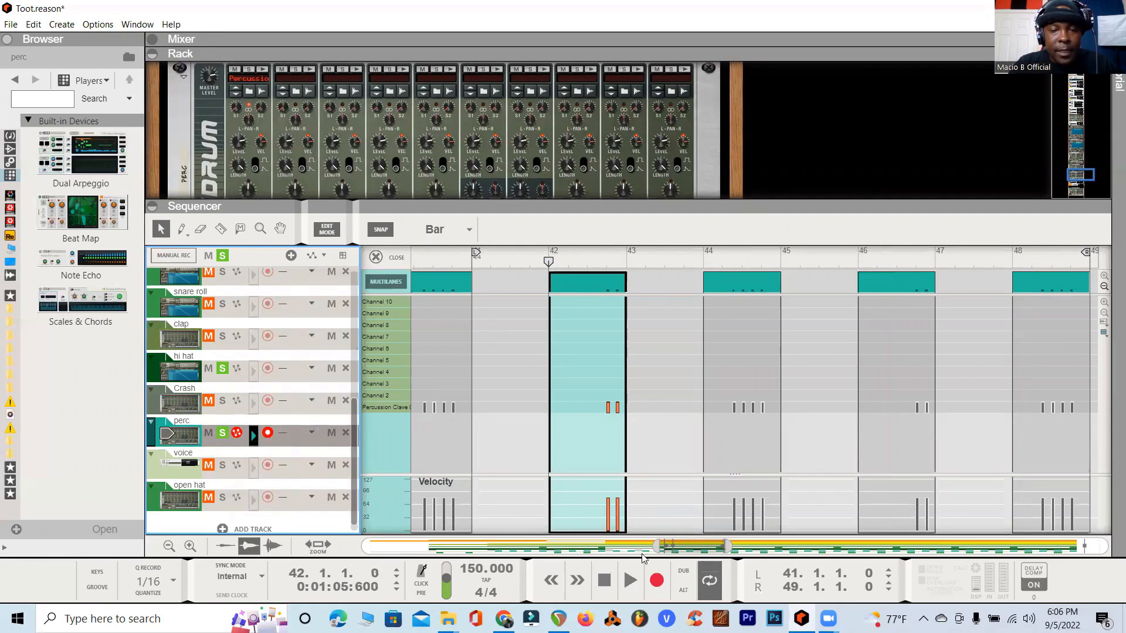
left_click(632, 583)
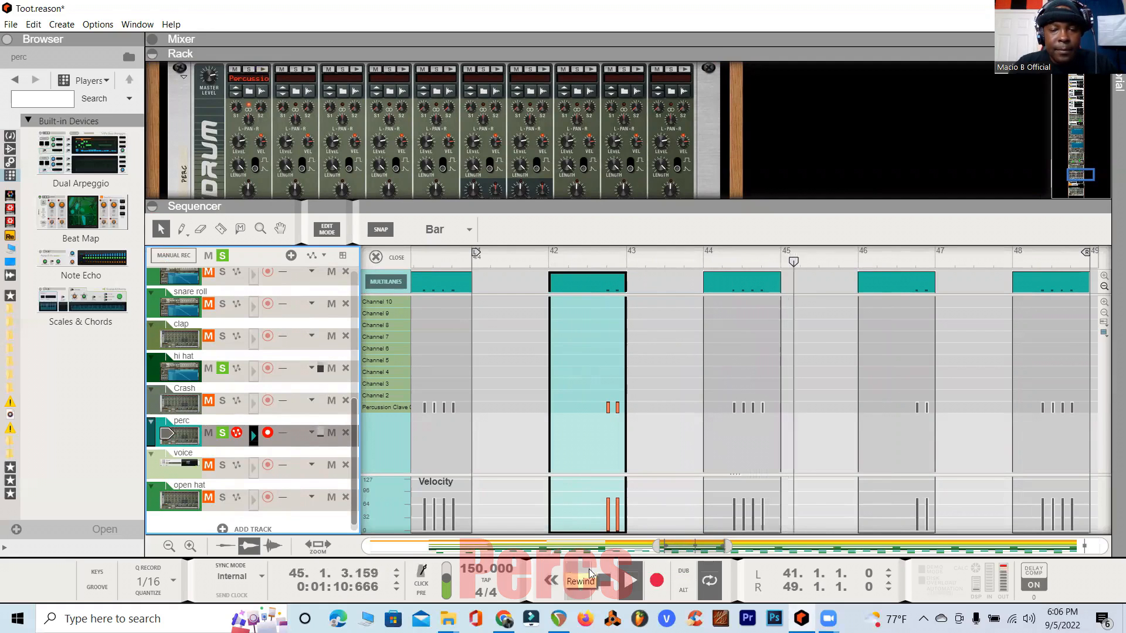
- Show the voice track's notes and its Arcade instrument in the rack
left_click(190, 475)
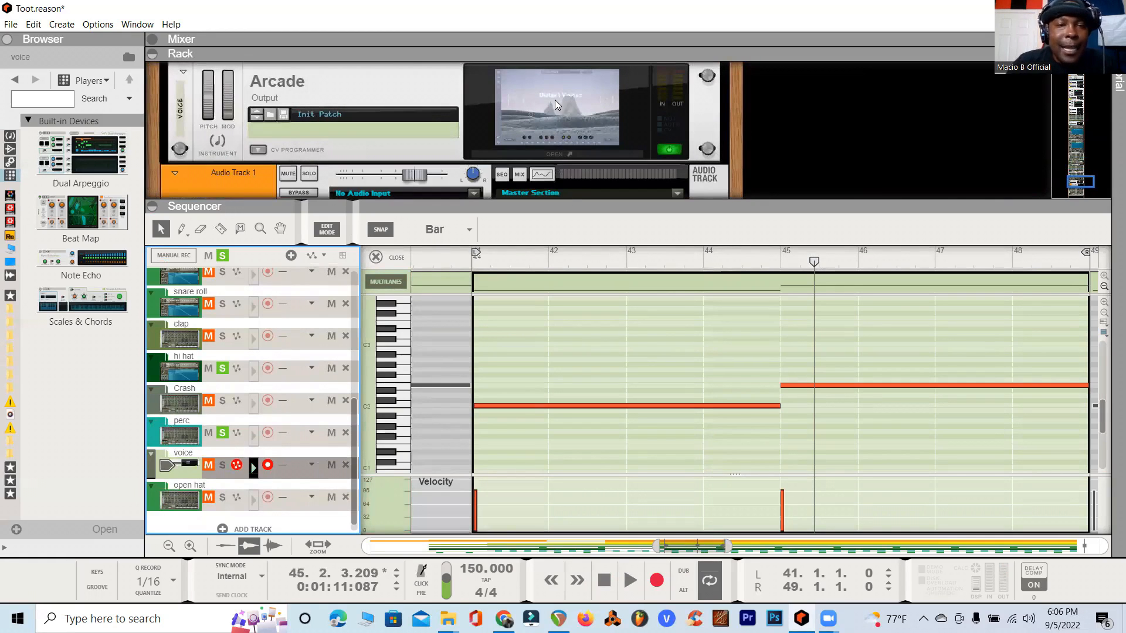
scroll(555, 99, "up", 1)
scroll(555, 99, "down", 1)
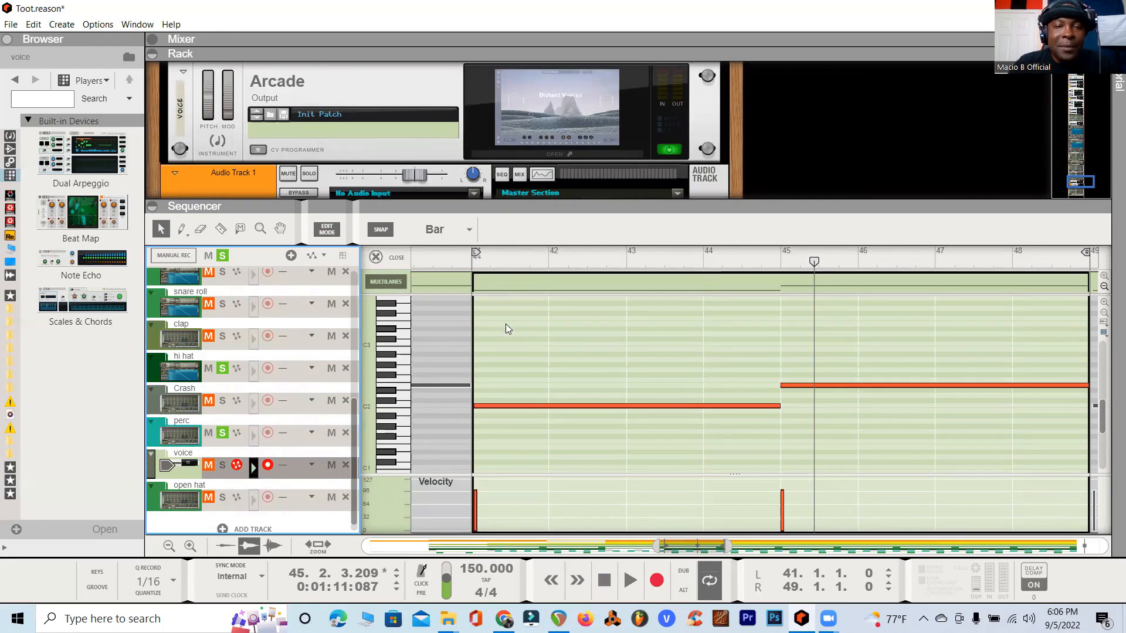
- Add the voice track to the soloed tracks and play them from bar 41
left_click(474, 258)
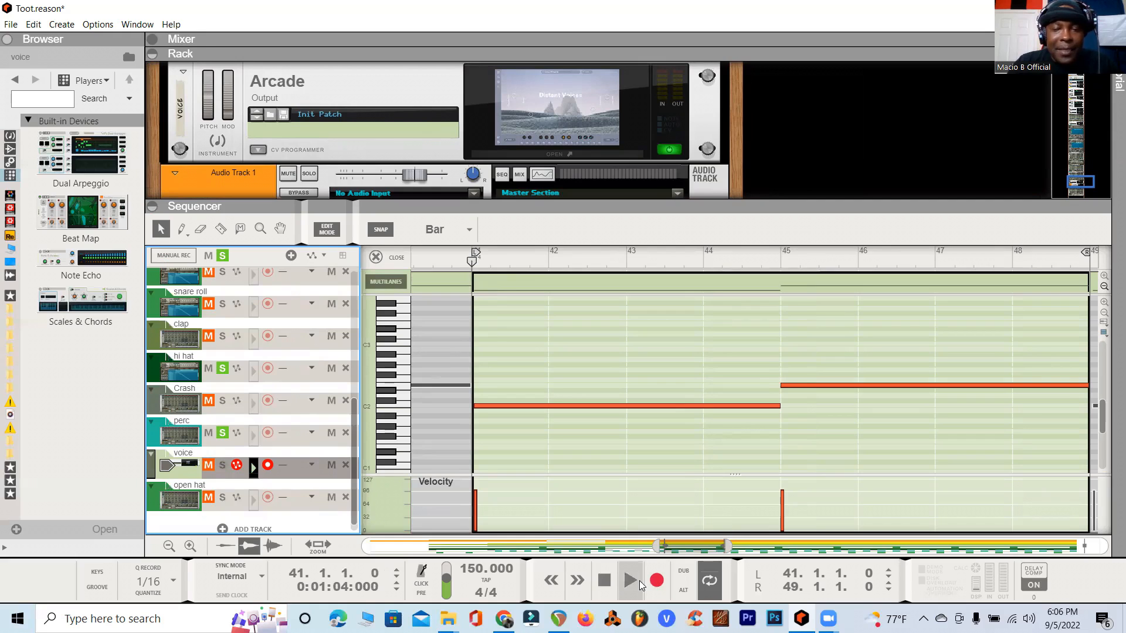
left_click(641, 582)
left_click(222, 465)
left_click(474, 259)
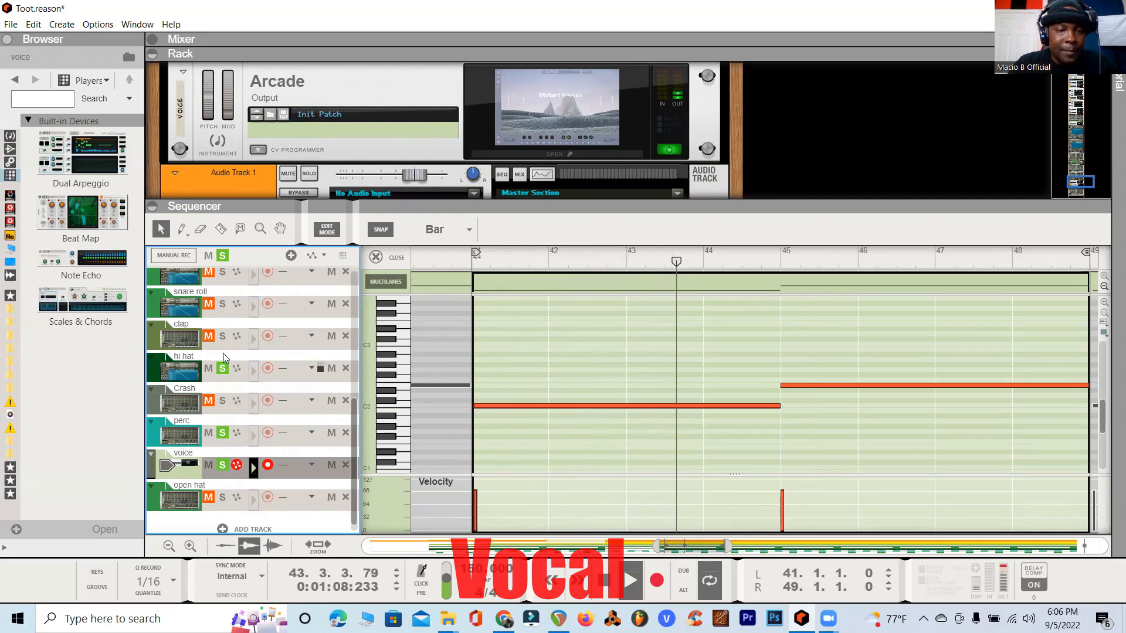
left_click(604, 579)
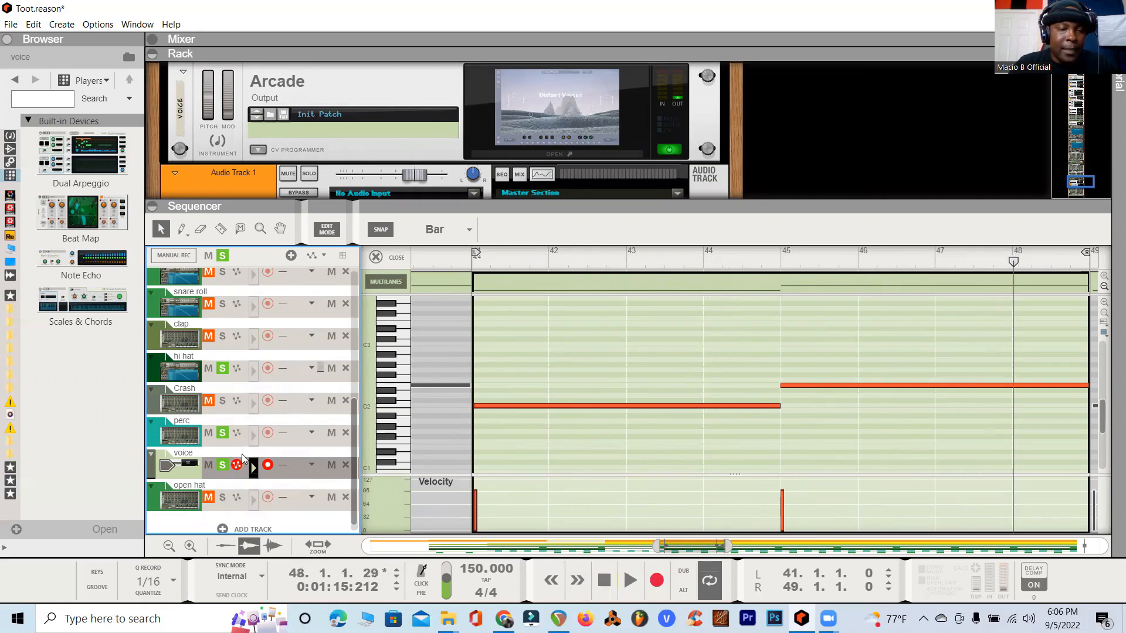
- Show the notes of the open hat track, followed by those of the snare roll track
left_click(194, 502)
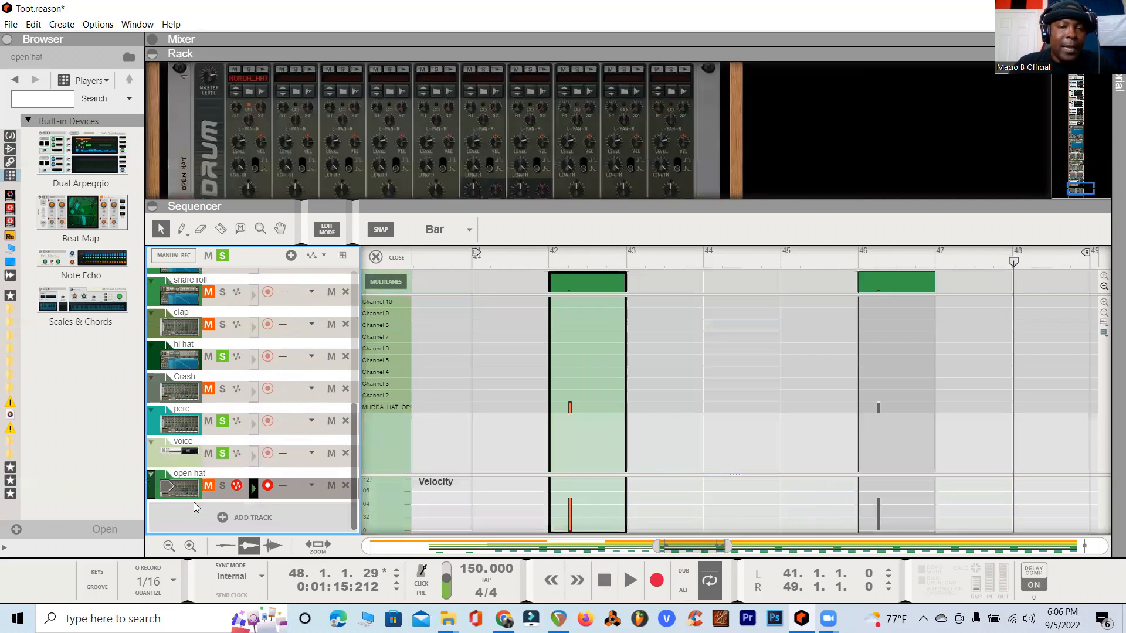
scroll(233, 408, "up", 5)
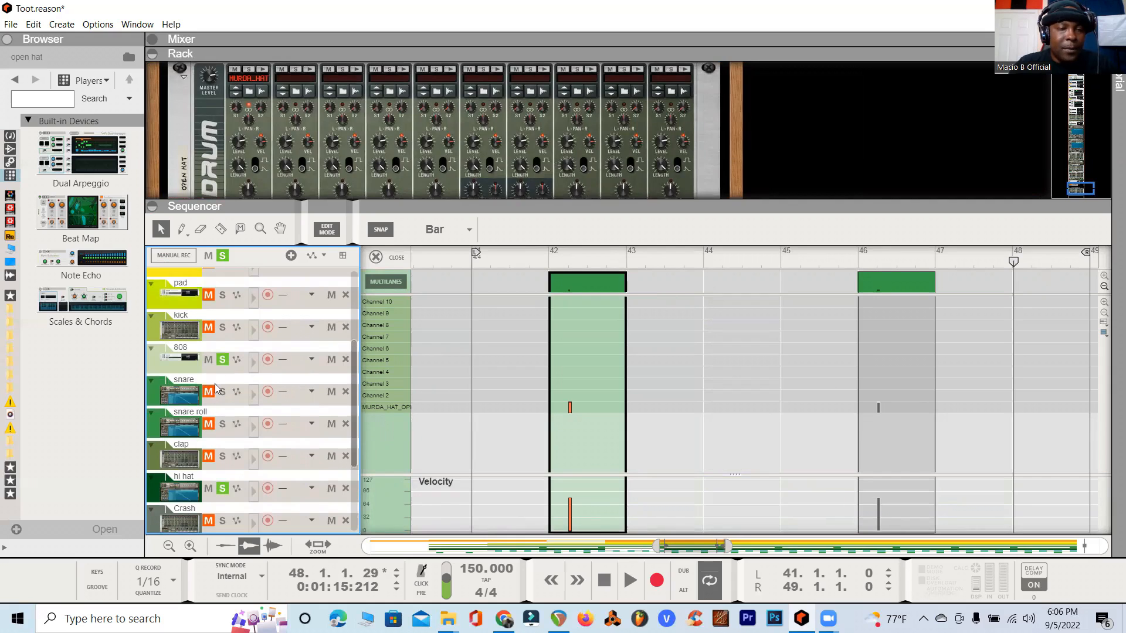
left_click(200, 430)
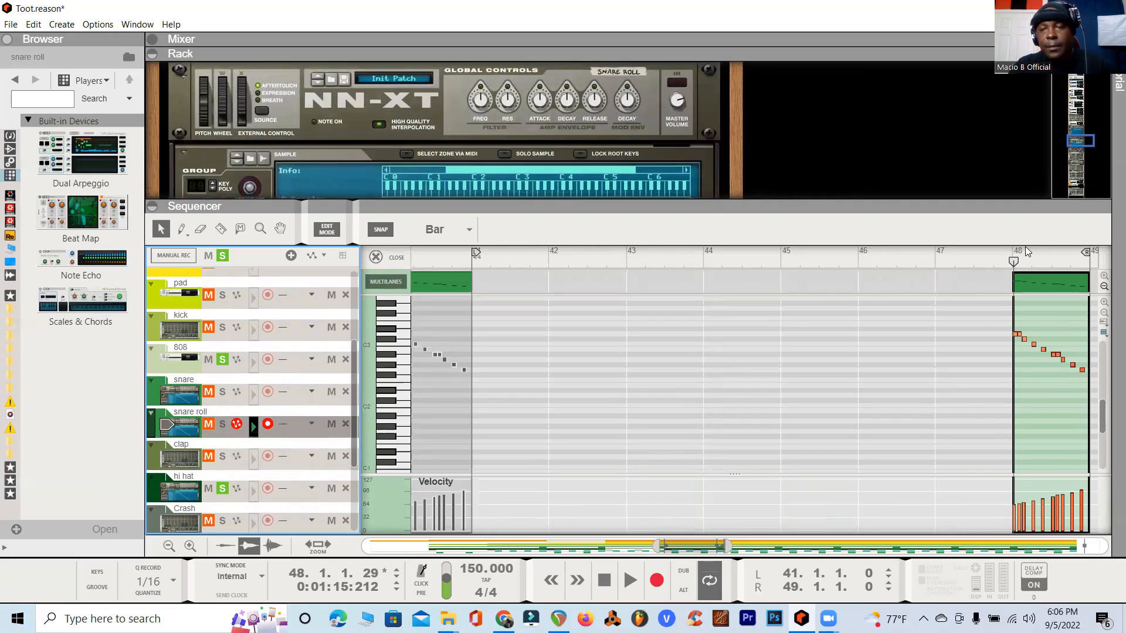
- Play from bar 47 and solo the snare roll track to hear its roll in bar 48
left_click(958, 258)
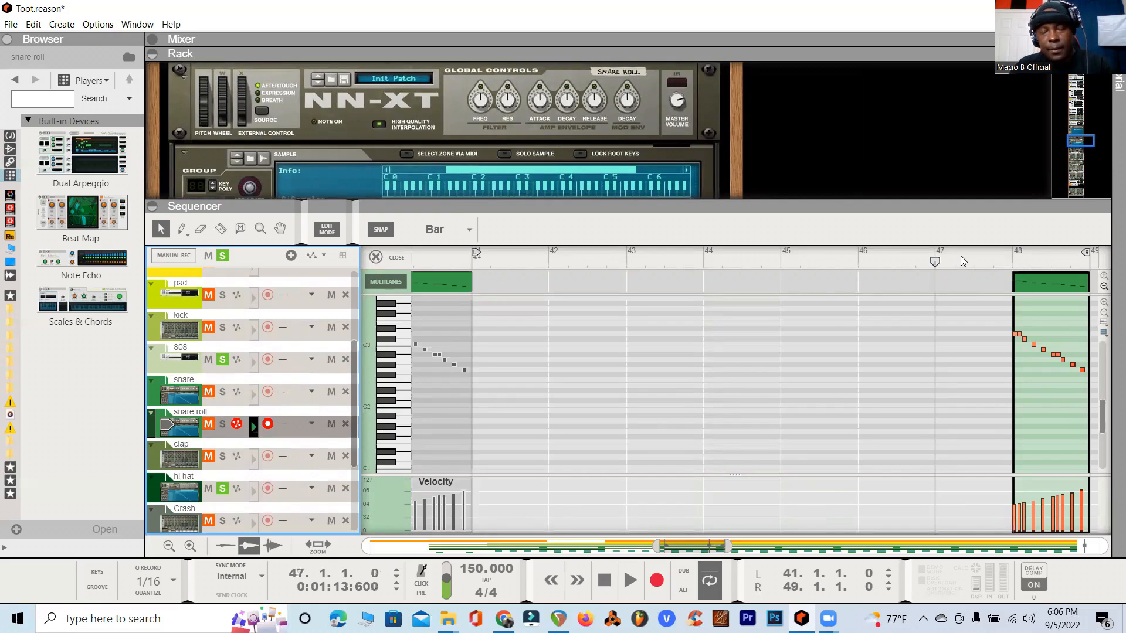
key("space")
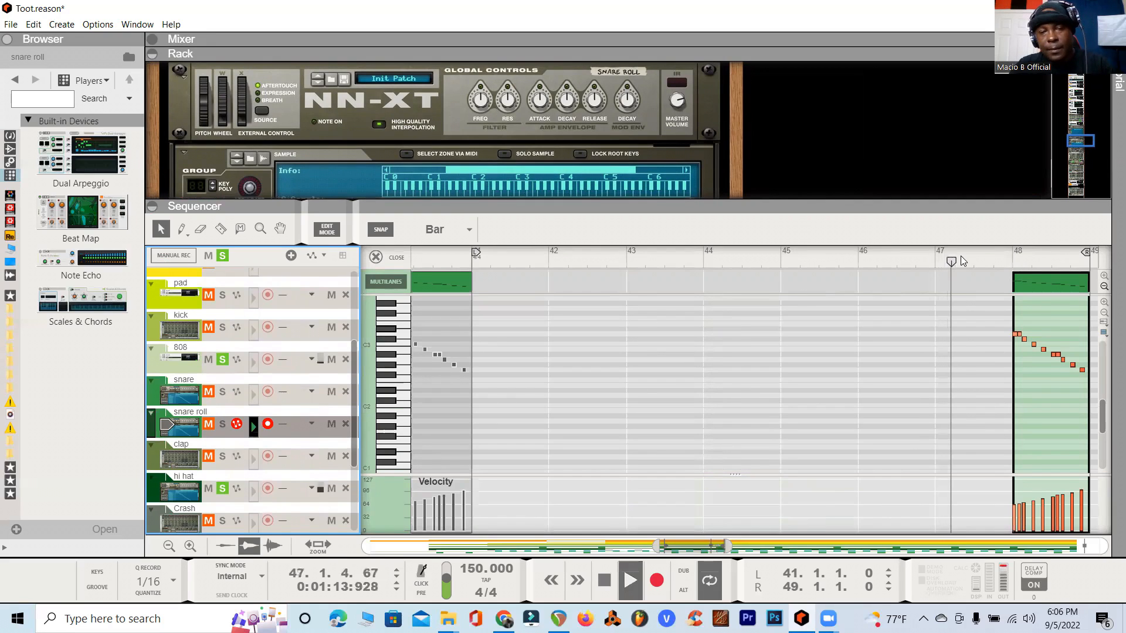
left_click(222, 423)
left_click(992, 257)
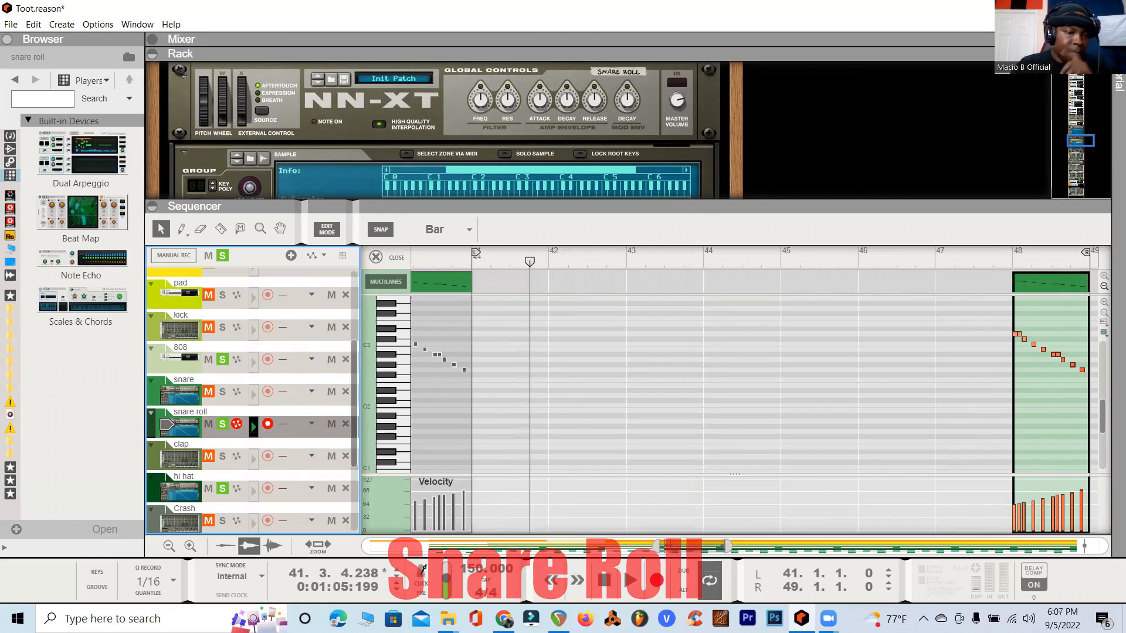
- Clear the drum and 808 solos and solo the piano top, piano bass, Strings, plucxk and pad tracks instead
left_click(223, 360)
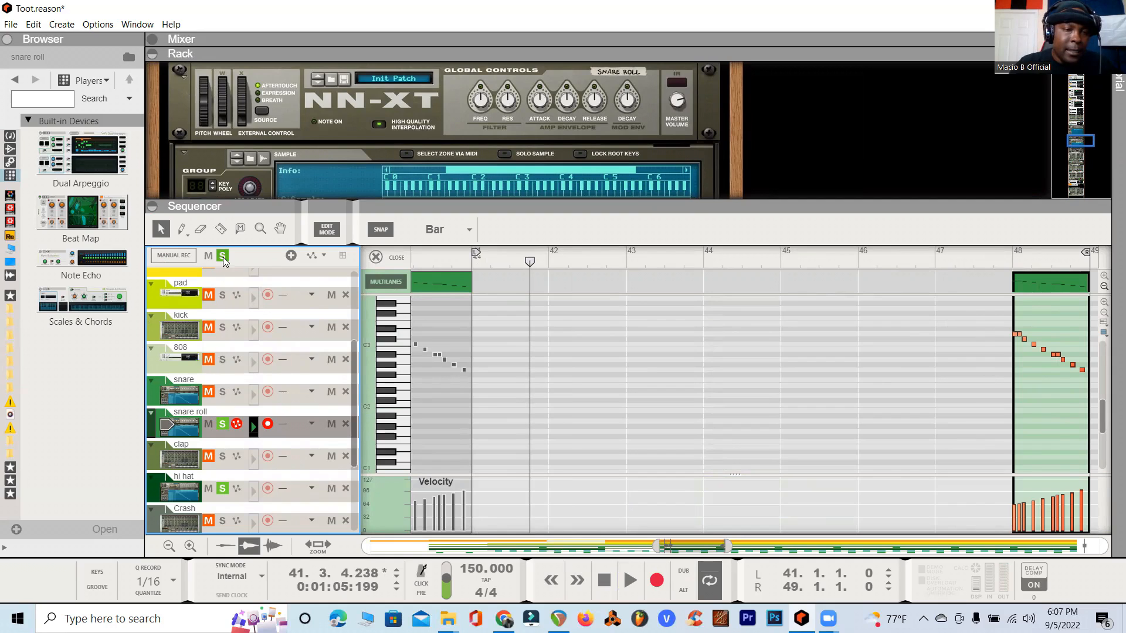
scroll(237, 384, "up", 4)
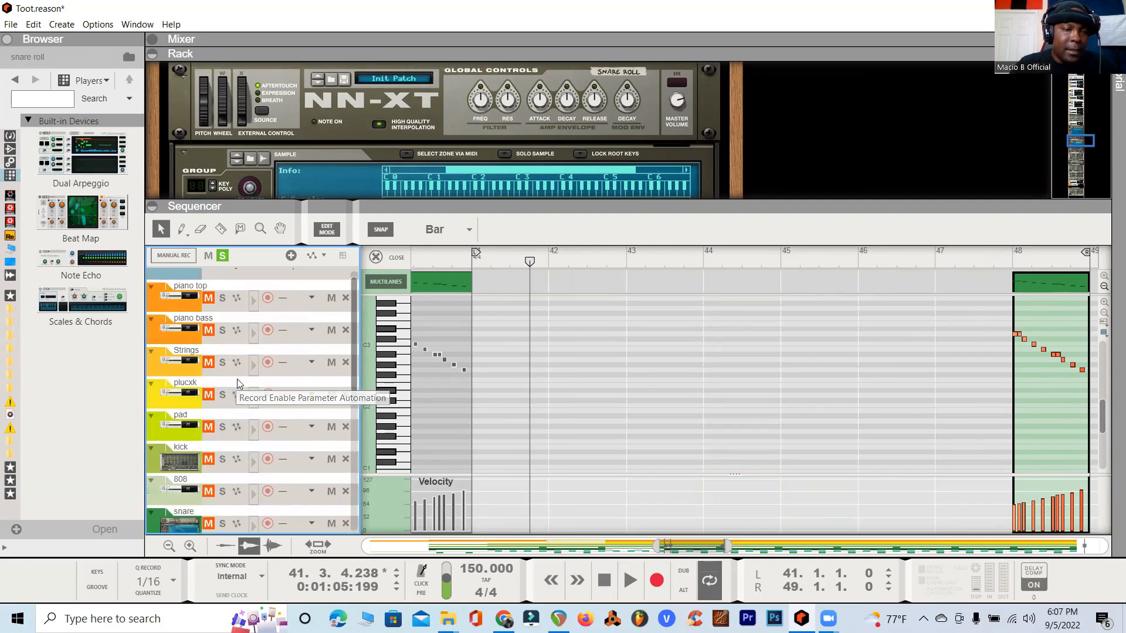
left_click(223, 298)
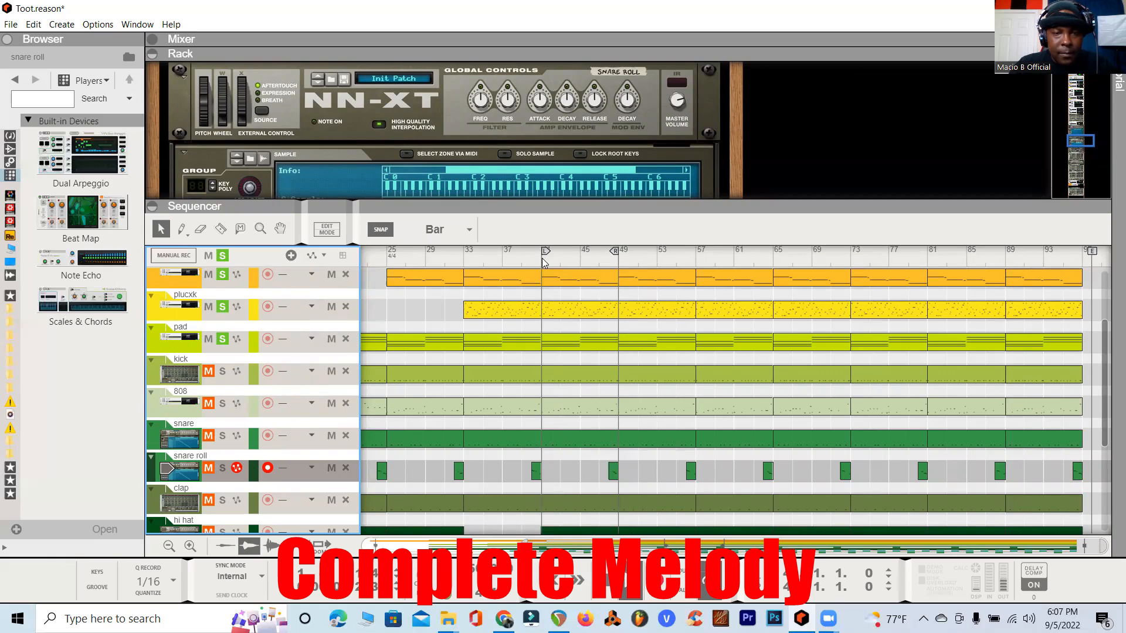
- Play the complete soloed melody from bar 41 in the arrangement view and stop playback
left_click(542, 258)
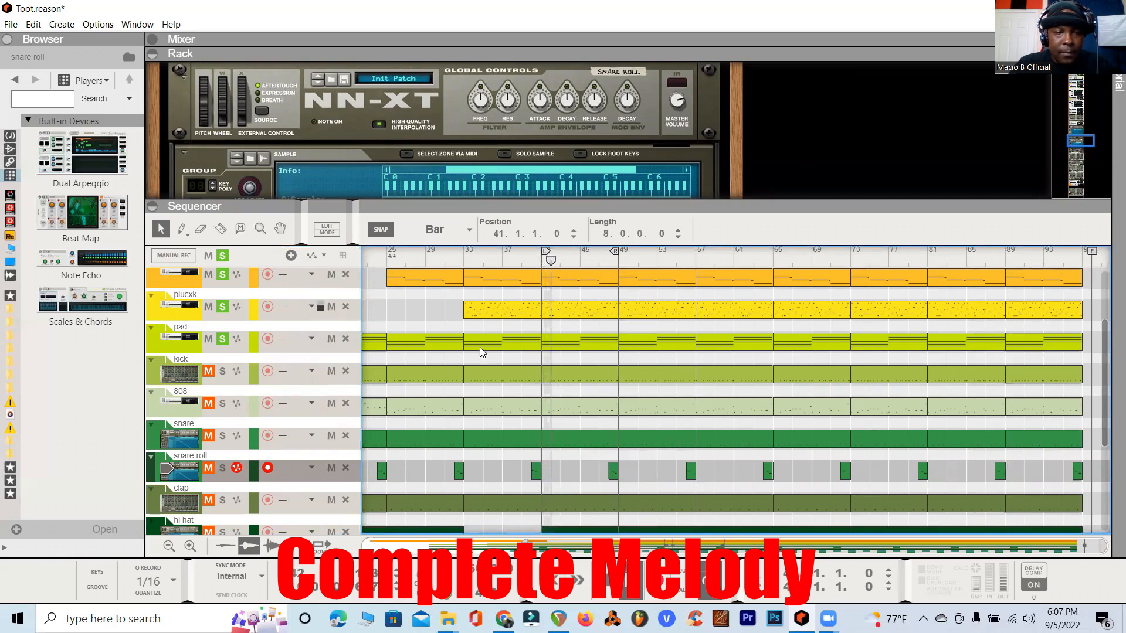
scroll(246, 370, "up", 3)
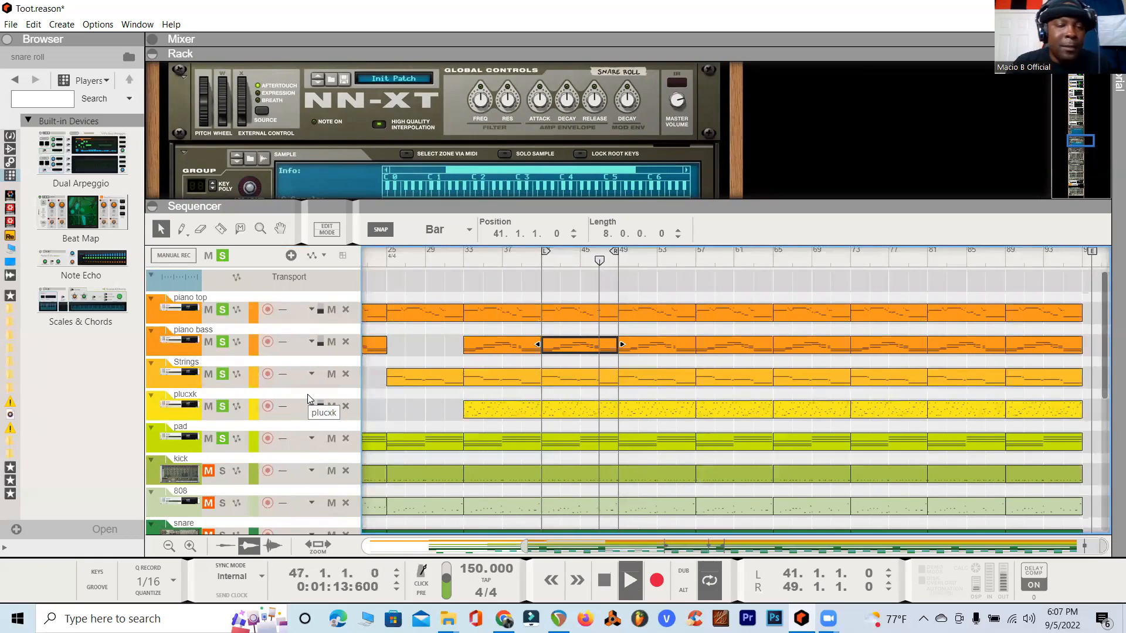
left_click(604, 580)
- Clear all solos and play the full beat with every track from bar 41
scroll(214, 366, "down", 2)
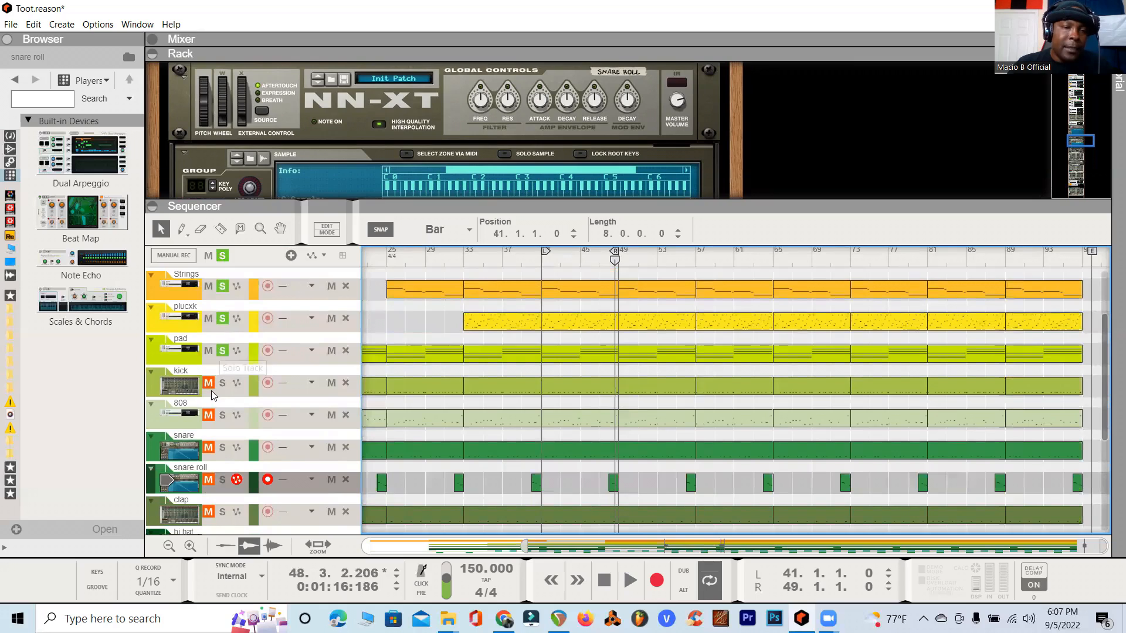
left_click(223, 256)
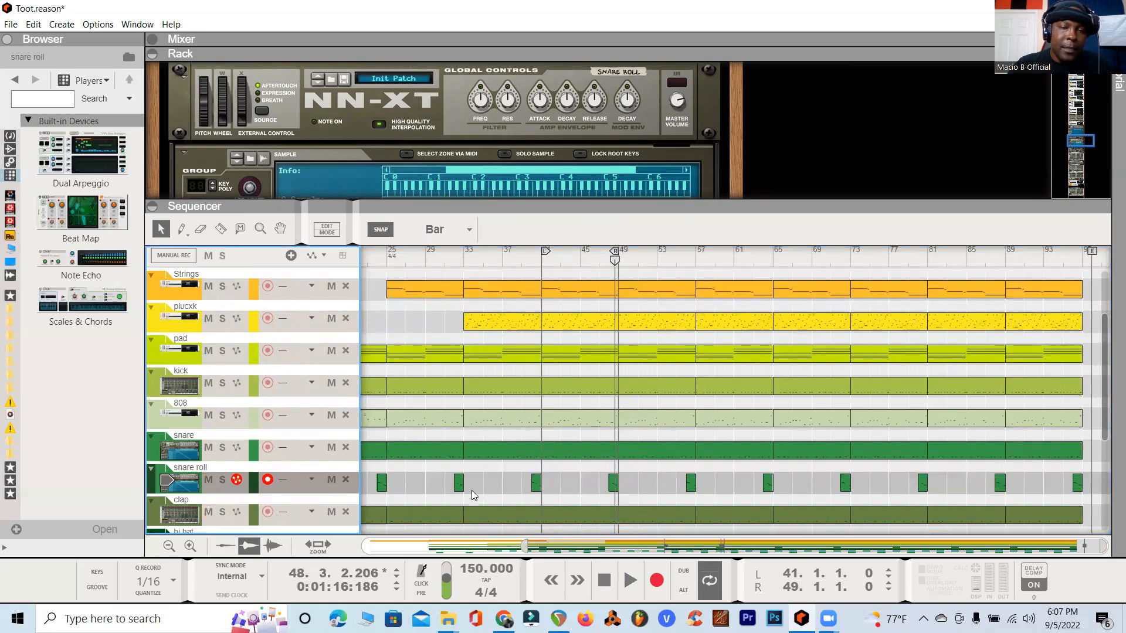
left_click(540, 258)
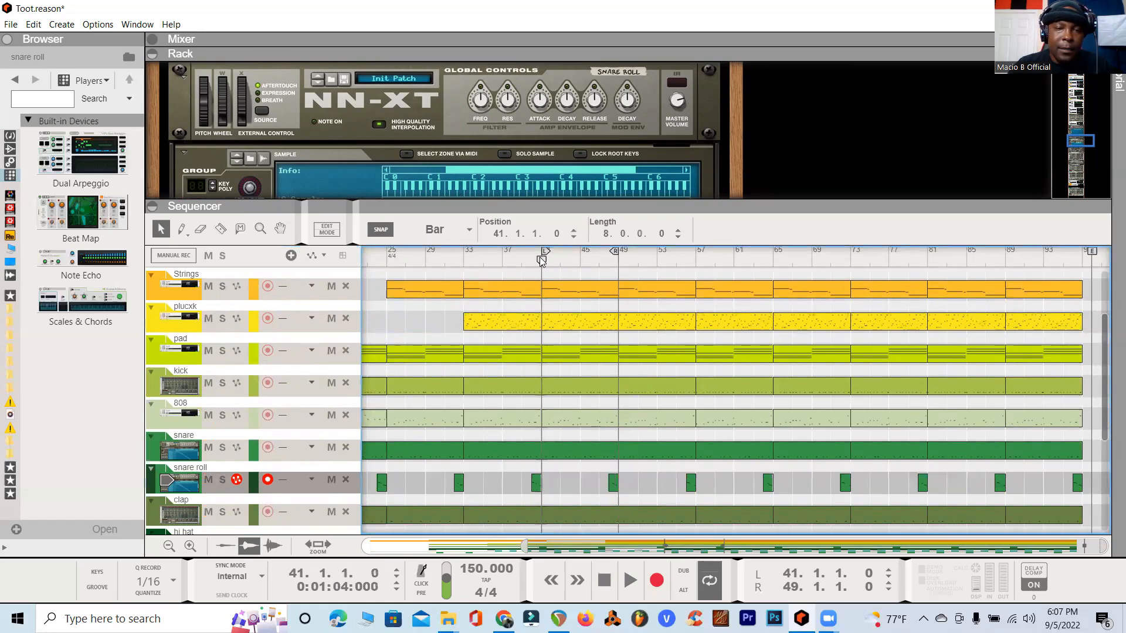
left_click(624, 582)
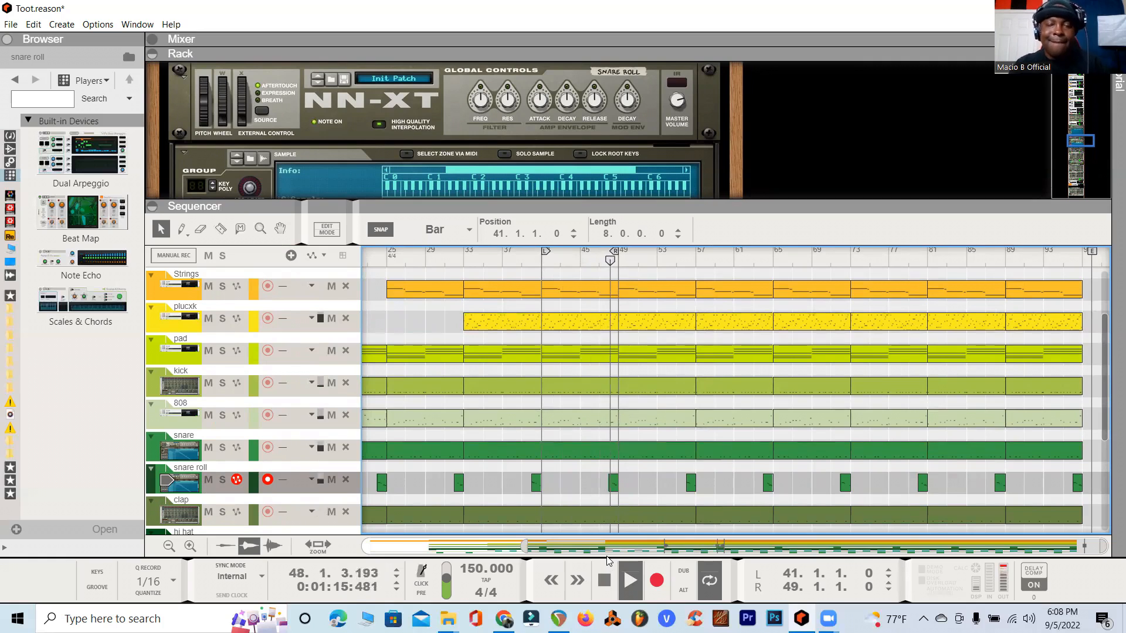
left_click(605, 582)
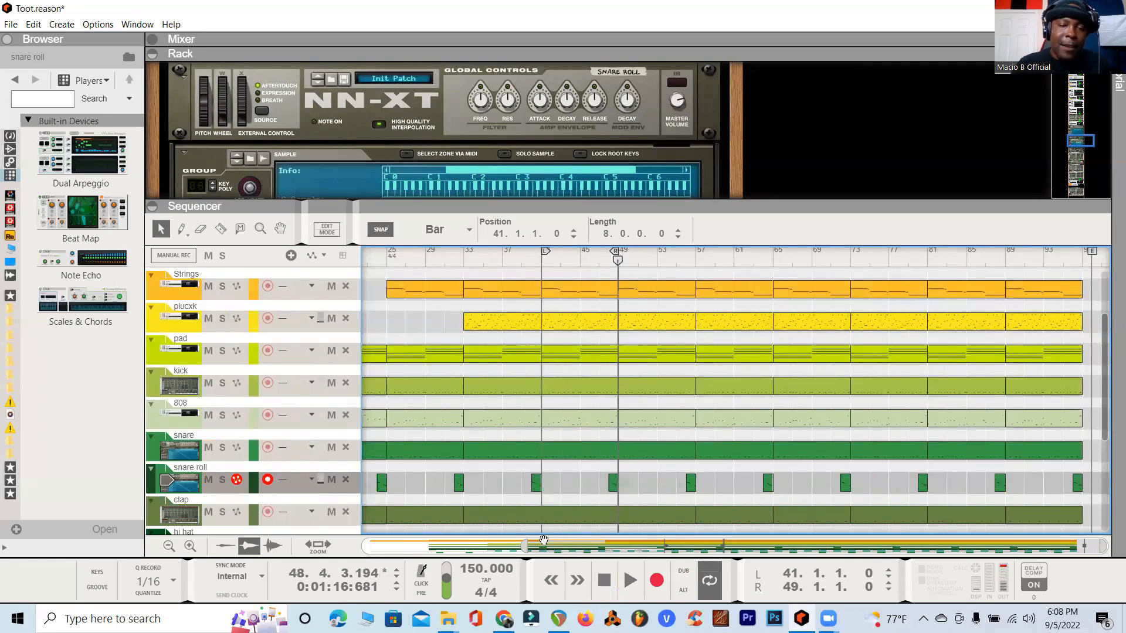
- Fit the whole song into the arrangement from bar 1 and examine where each track's clips enter
left_click_drag(520, 545, 233, 517)
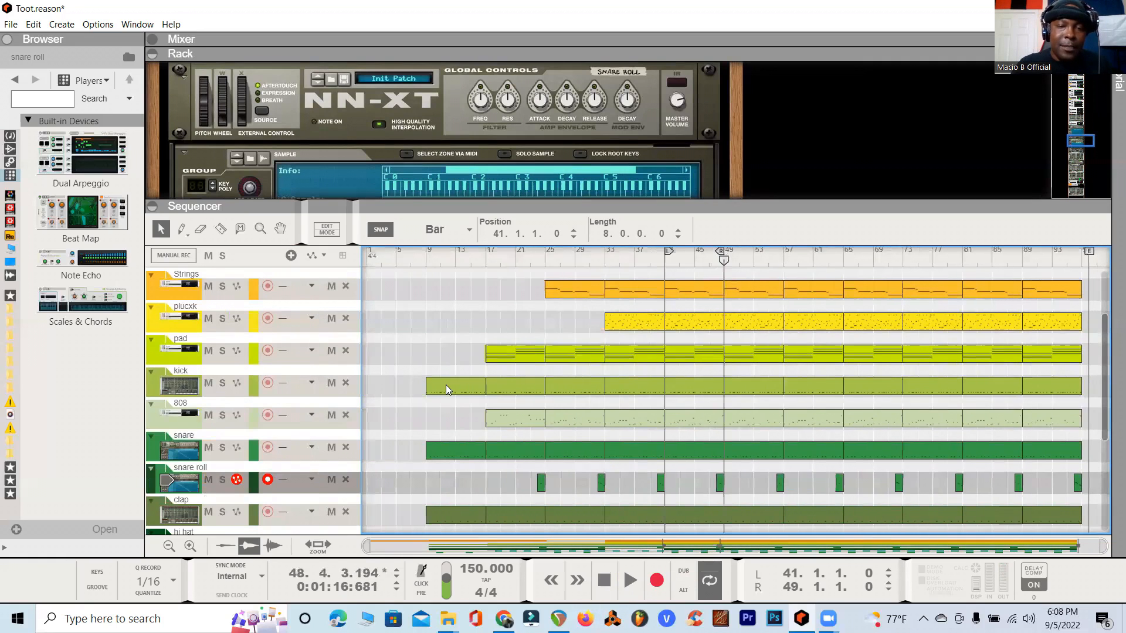
scroll(450, 383, "up", 3)
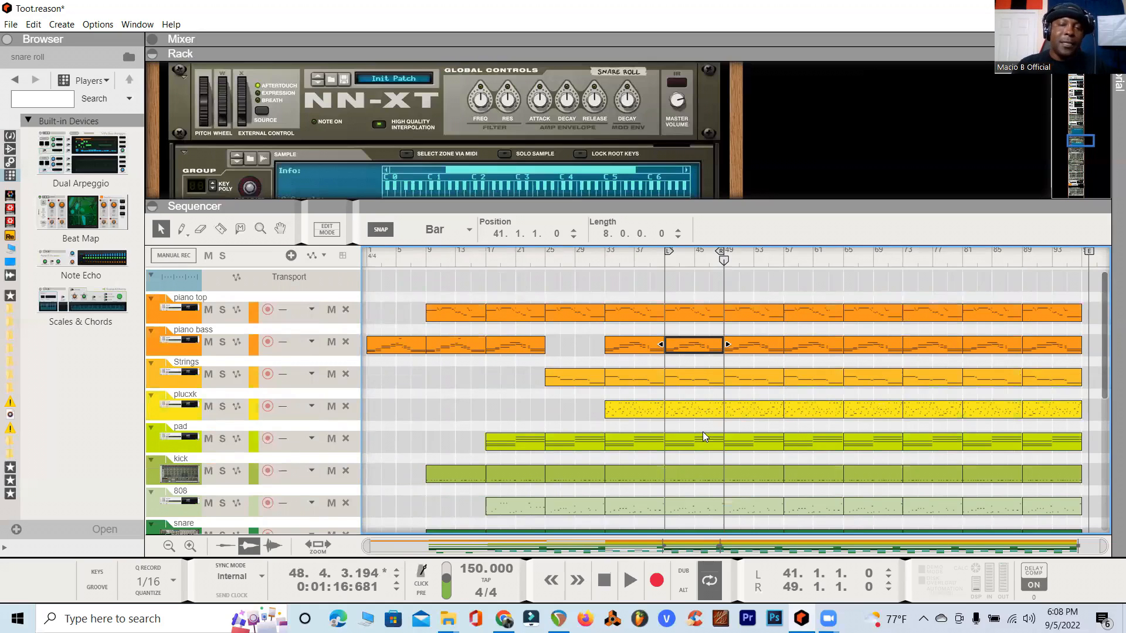
scroll(699, 428, "down", 2)
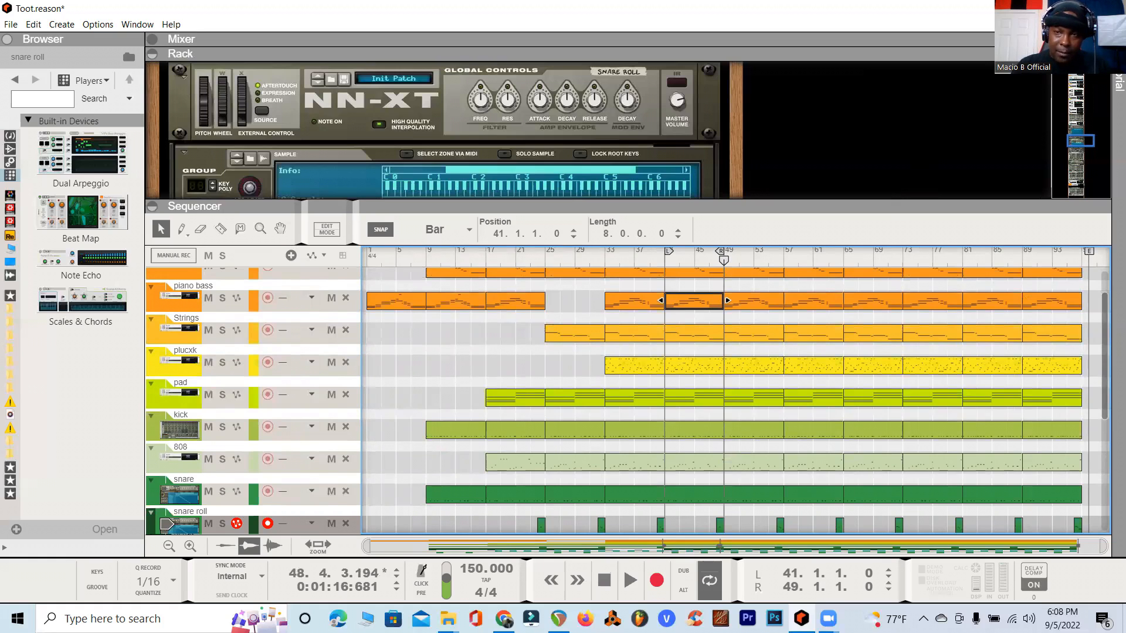
- Switch to the Help 150 Dm project in REAPER and look through its tracks up to the 808
left_click(1075, 8)
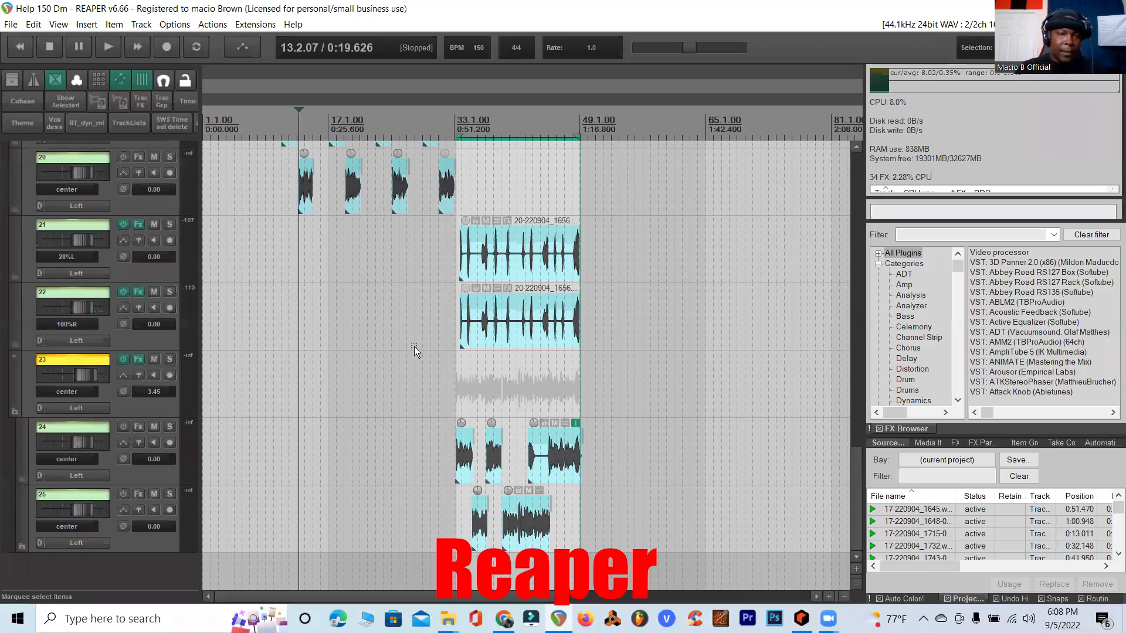
scroll(130, 310, "up", 10)
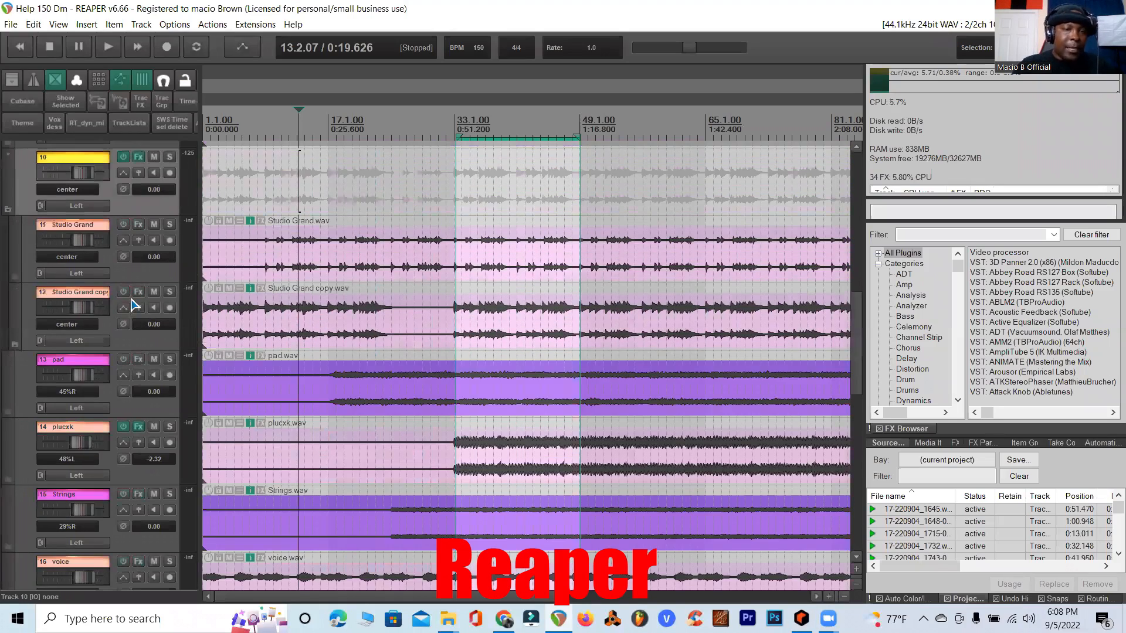
scroll(134, 302, "up", 9)
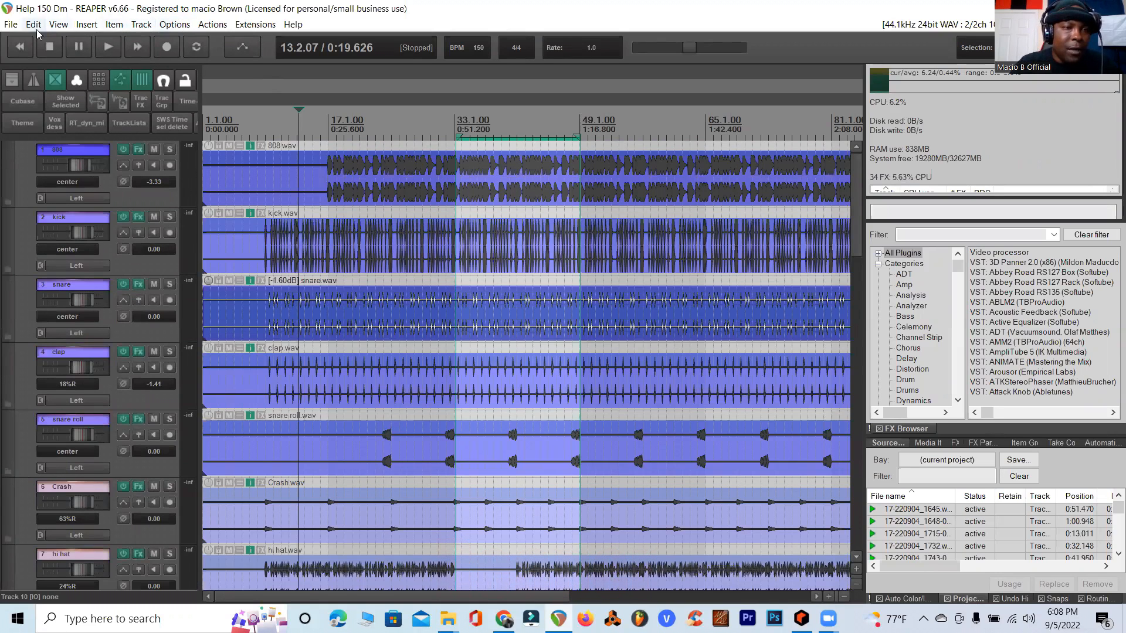
- Open REAPER's mixer, bring its window fully into view to inspect the channels and inserts, and close it
left_click(57, 25)
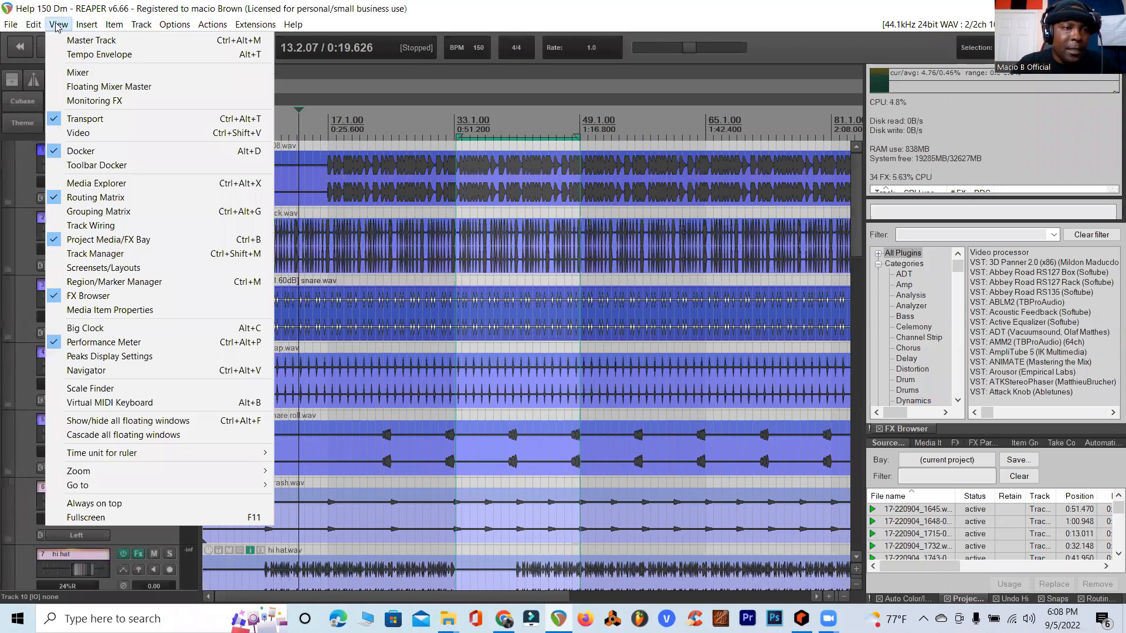
left_click(59, 72)
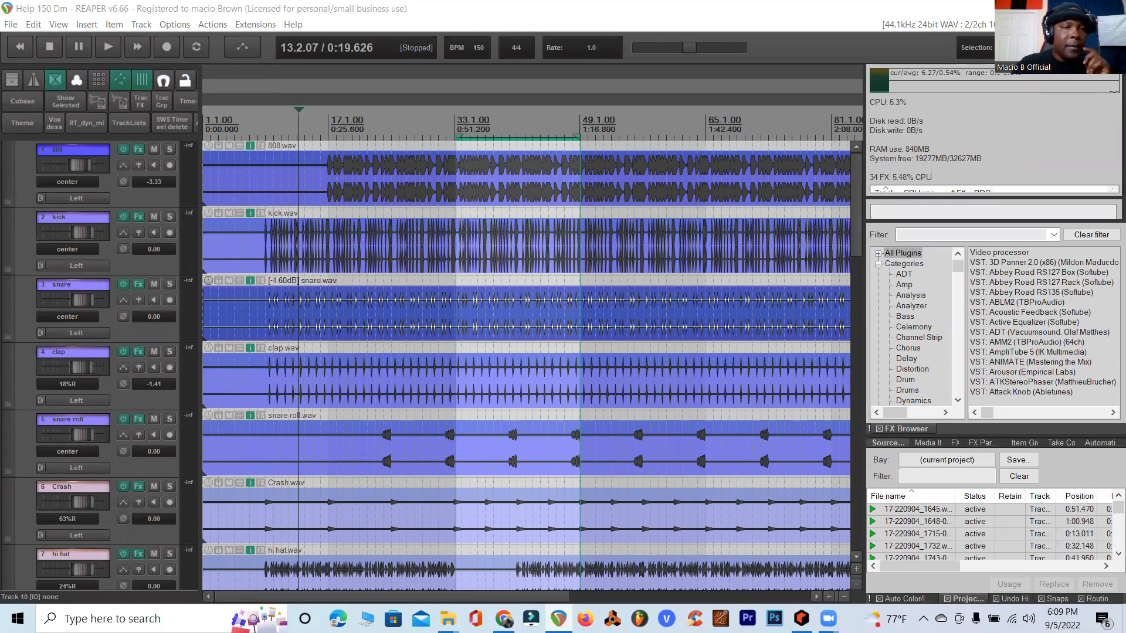
left_click_drag(0, 87, 607, 86)
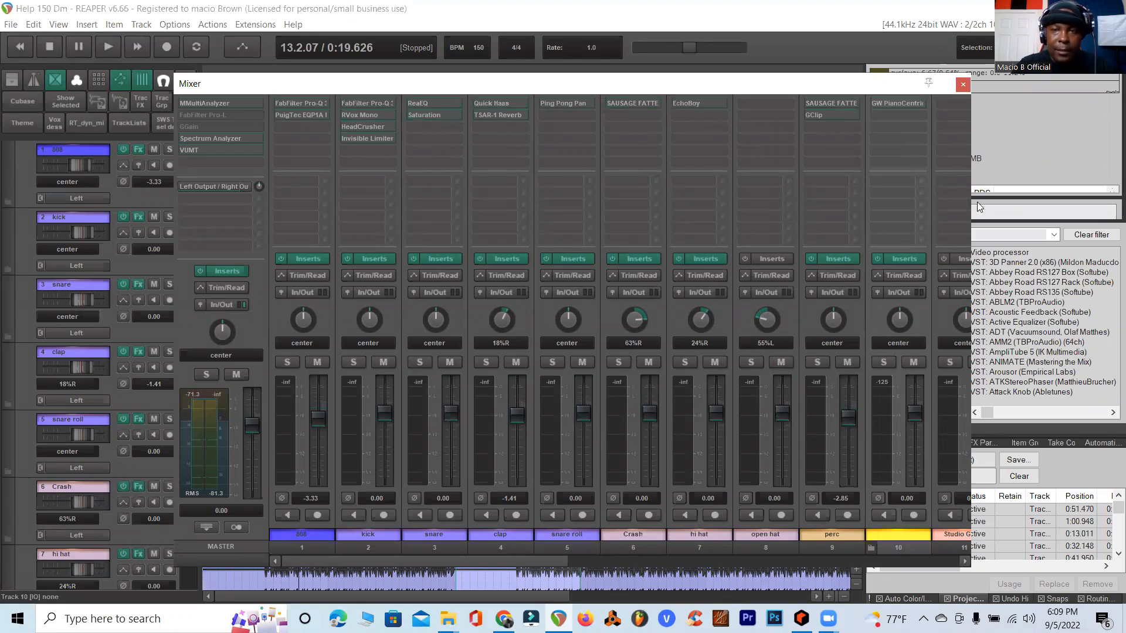
left_click(965, 81)
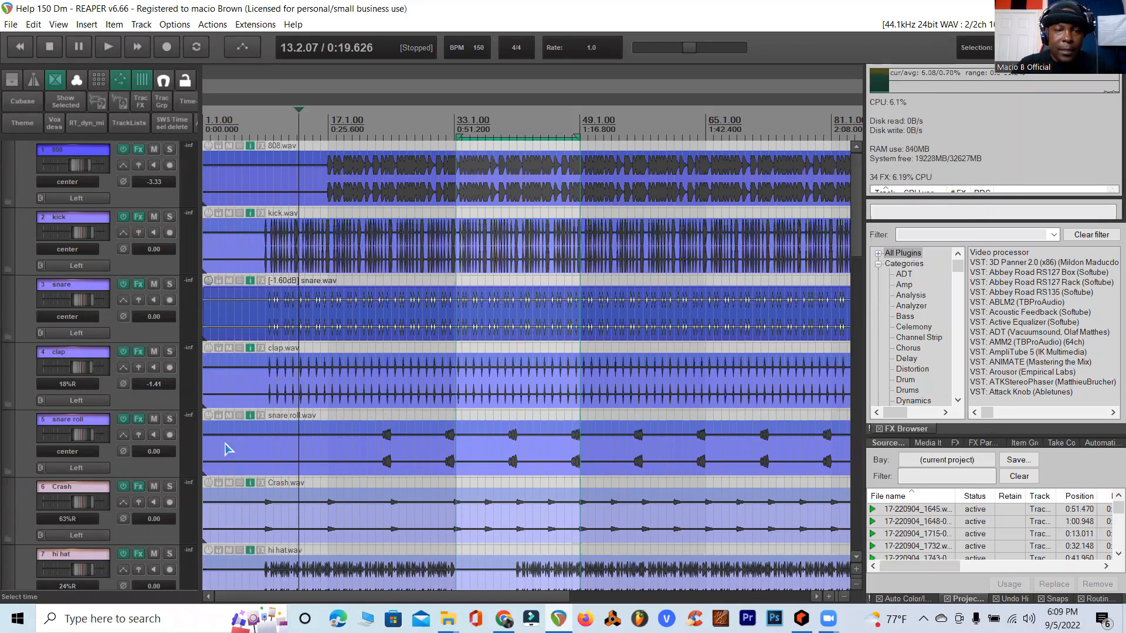
- Examine the recorded clips on tracks 17 to 25 below the voice track, from bar 9 to bar 49
scroll(47, 396, "down", 1)
scroll(47, 396, "down", 14)
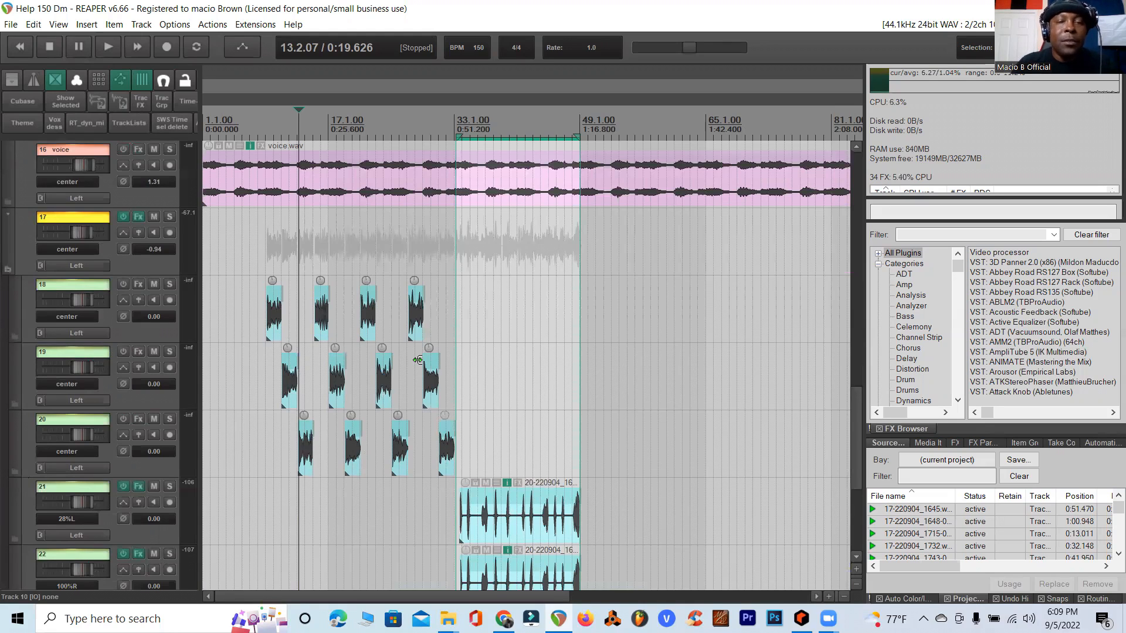
scroll(509, 547, "down", 2)
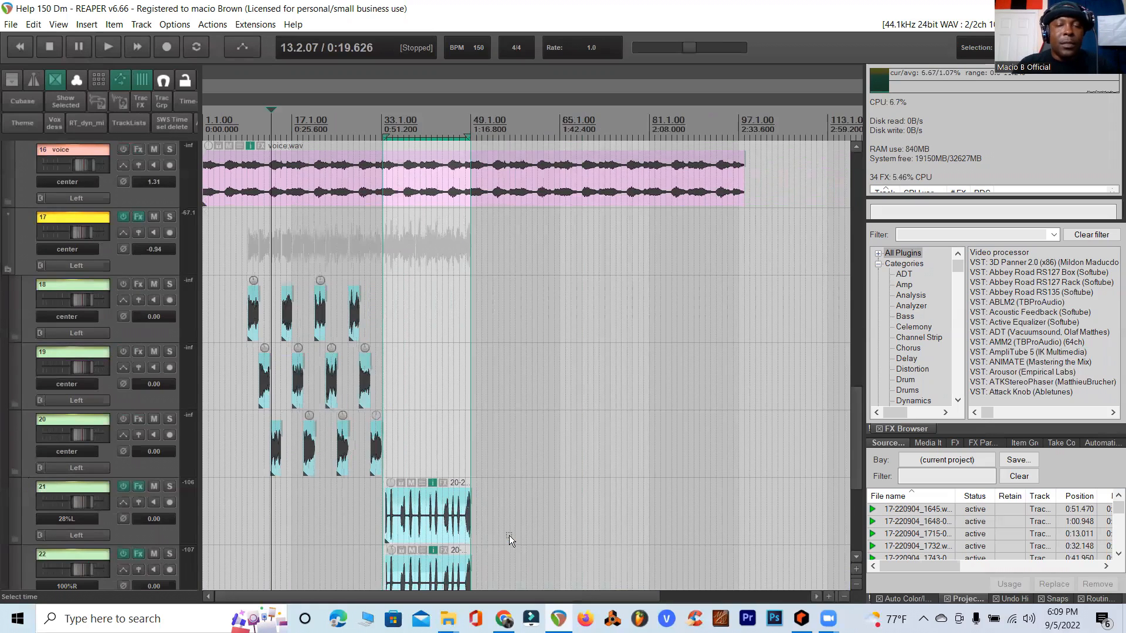
scroll(509, 547, "up", 3)
left_click_drag(519, 601, 296, 586)
scroll(63, 472, "down", 5)
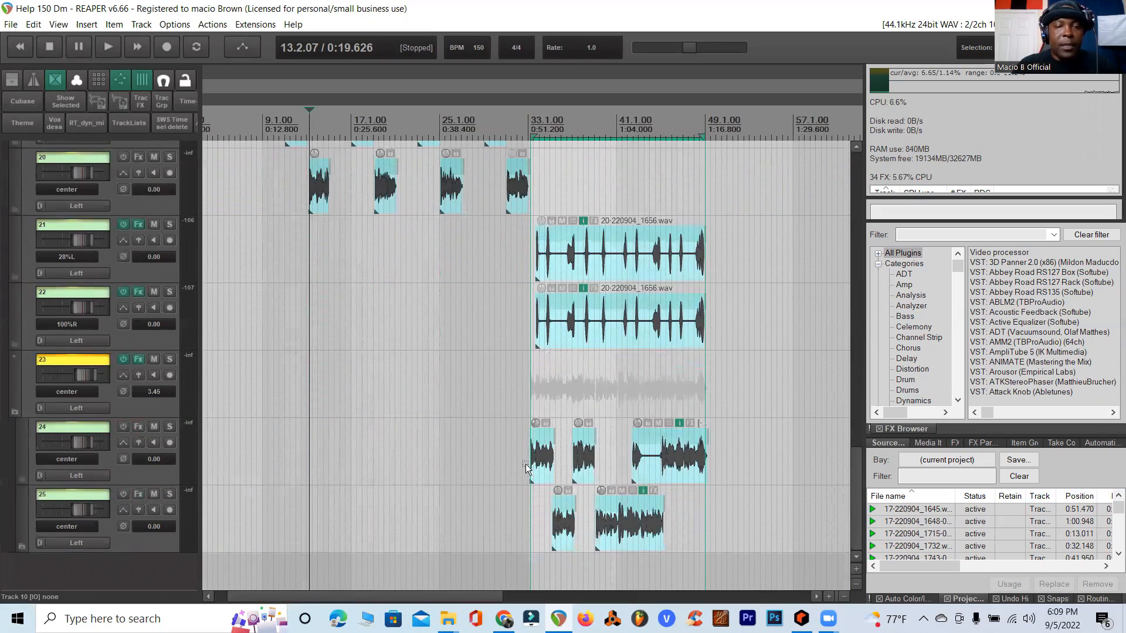
scroll(130, 482, "up", 4)
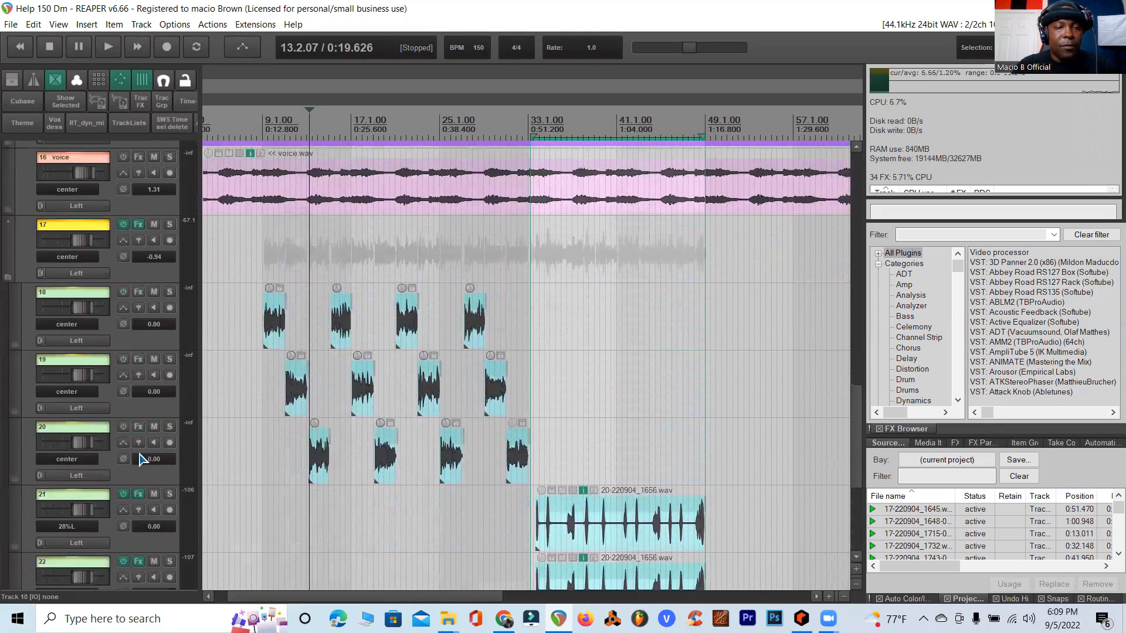
scroll(141, 459, "down", 2)
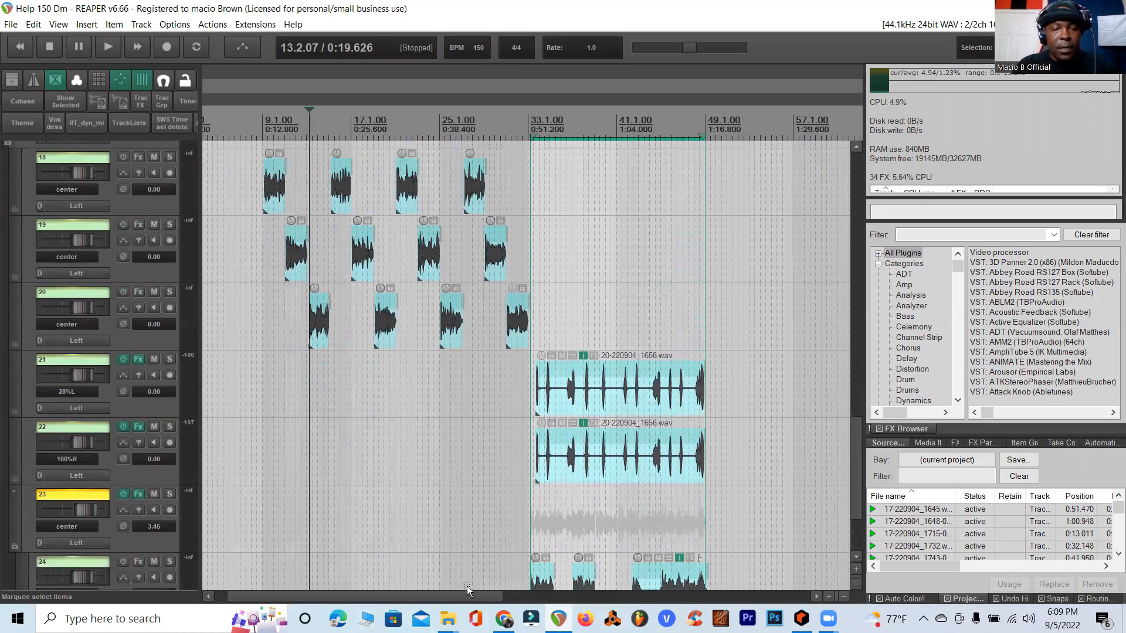
left_click_drag(440, 596, 370, 593)
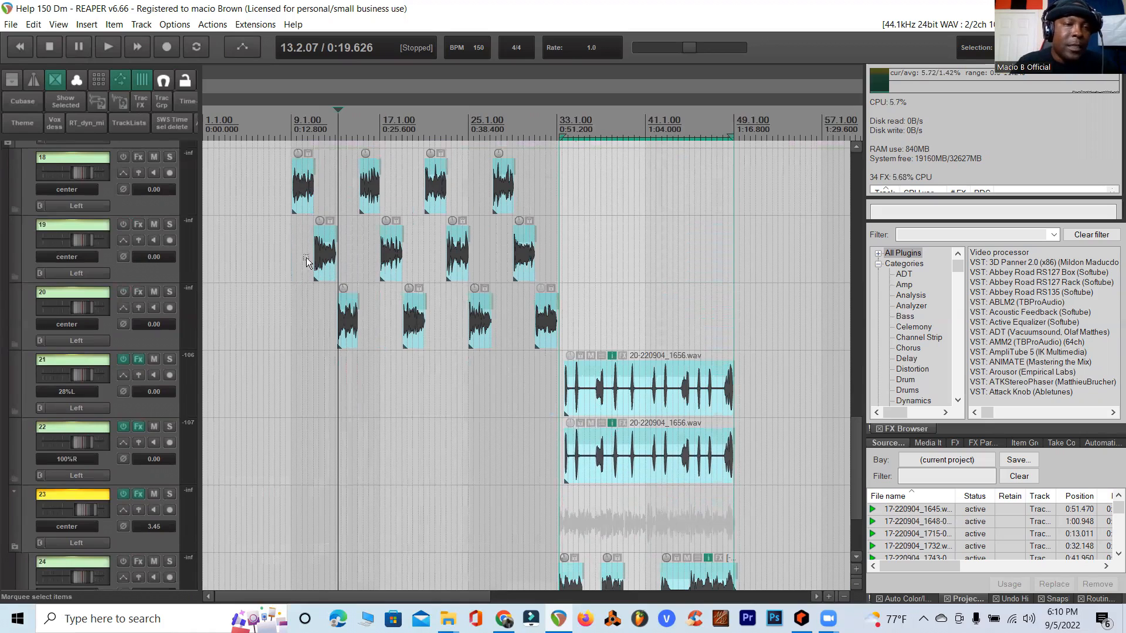
- Play the mix from the project start past the last clips on tracks 18 to 25, and stop playback around bar 55
left_click(30, 42)
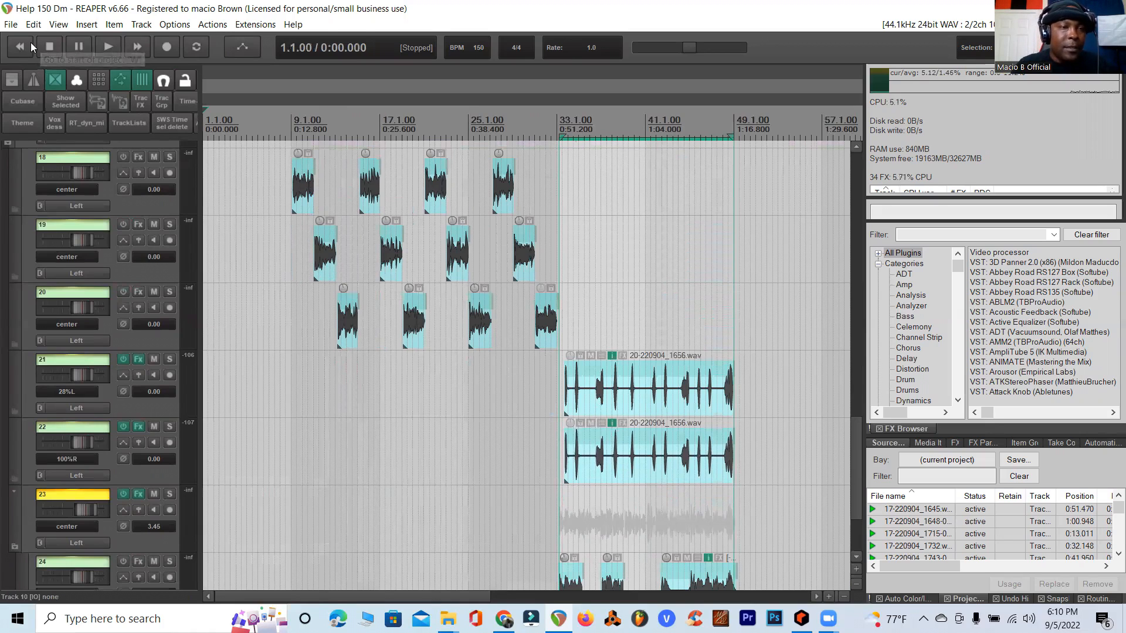
left_click(112, 47)
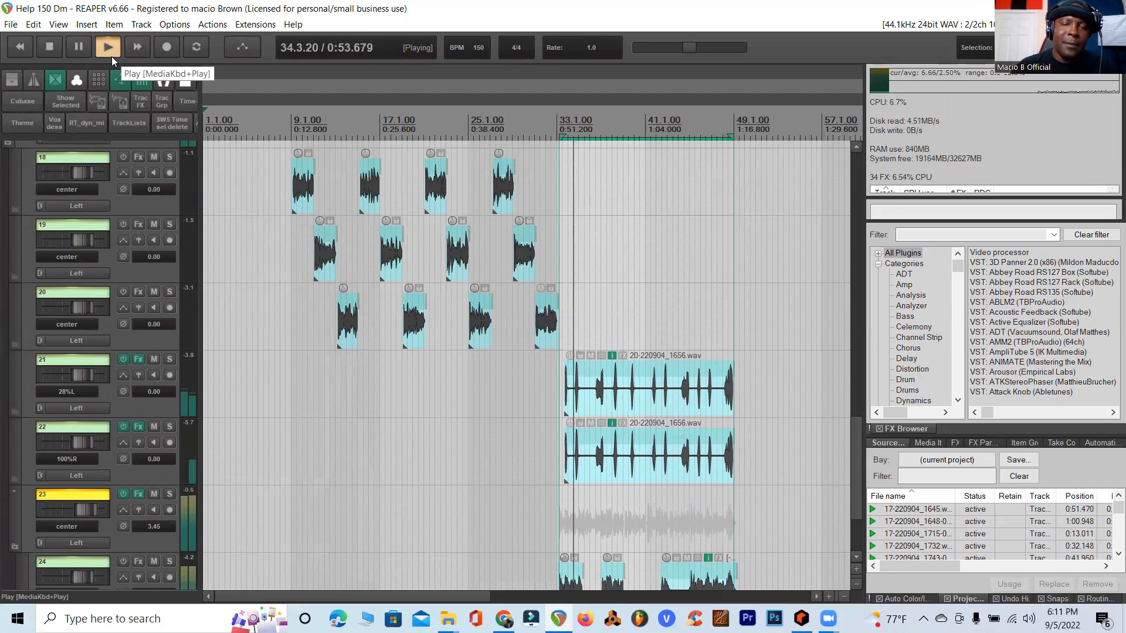
scroll(122, 392, "down", 2)
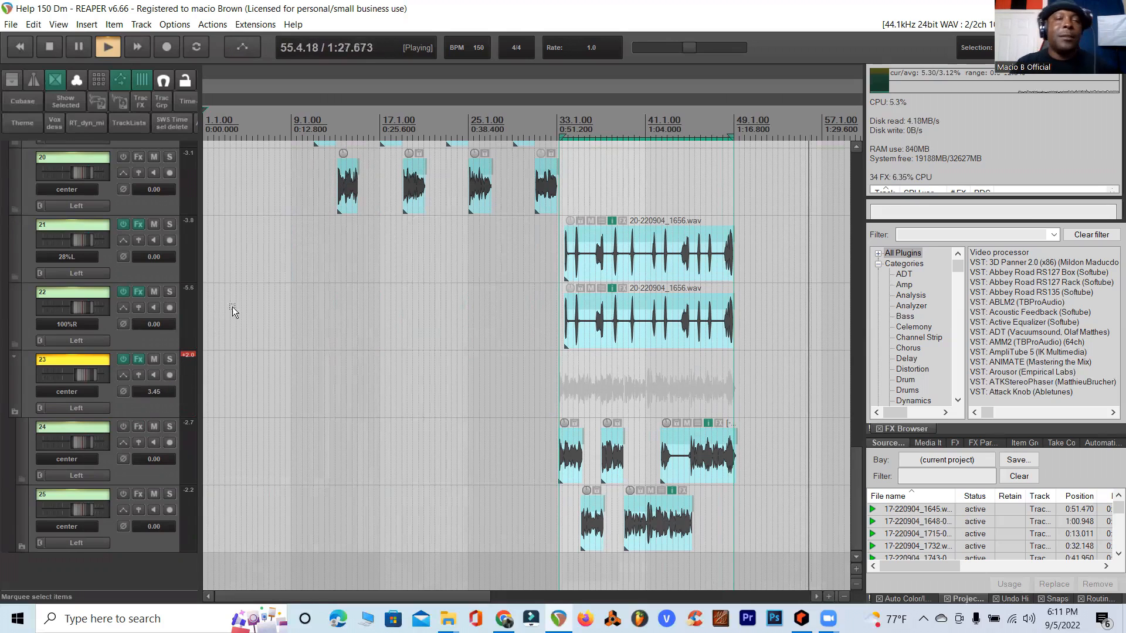
left_click(49, 42)
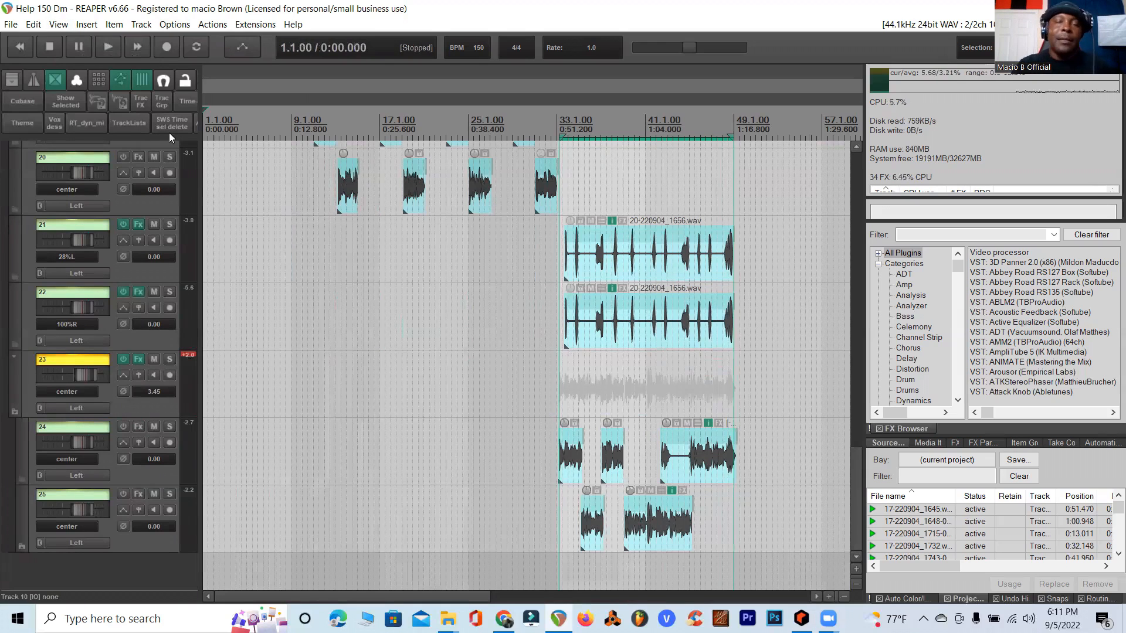